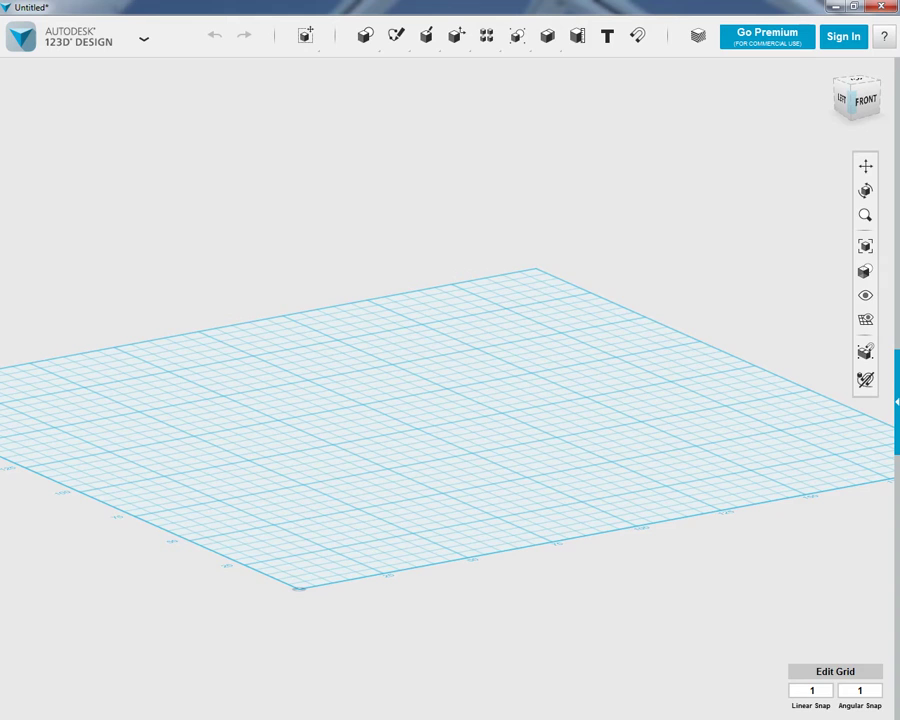
Step: Insert a 20 × 20 × 20 mm box on the grid with its near corner at 25, 25, using the orthographic top view
{"action": "mouse_move", "coordinate": [365, 35]}
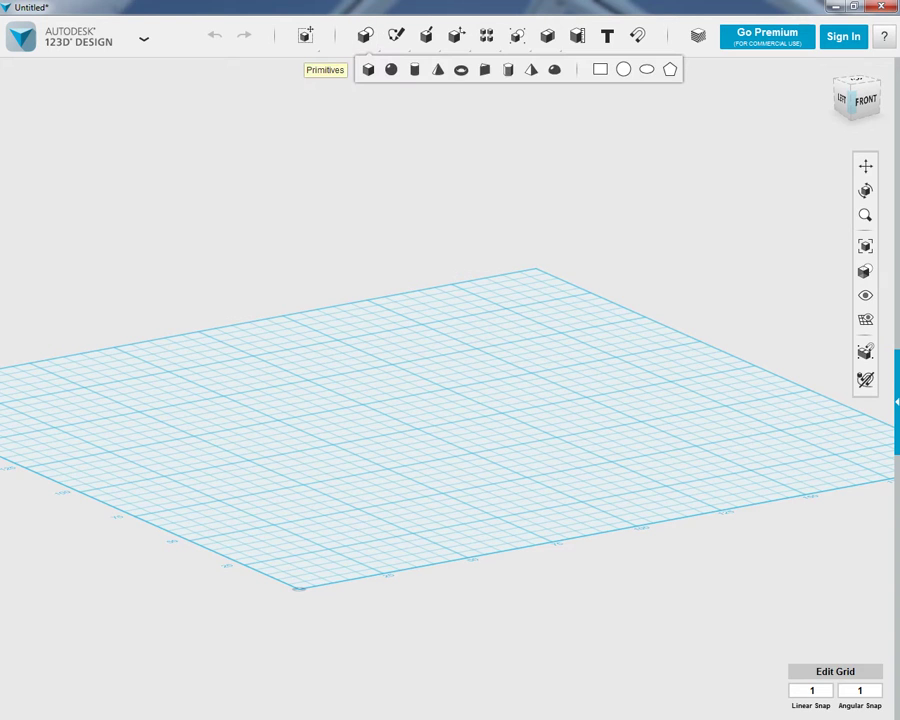
{"action": "left_click", "coordinate": [368, 69]}
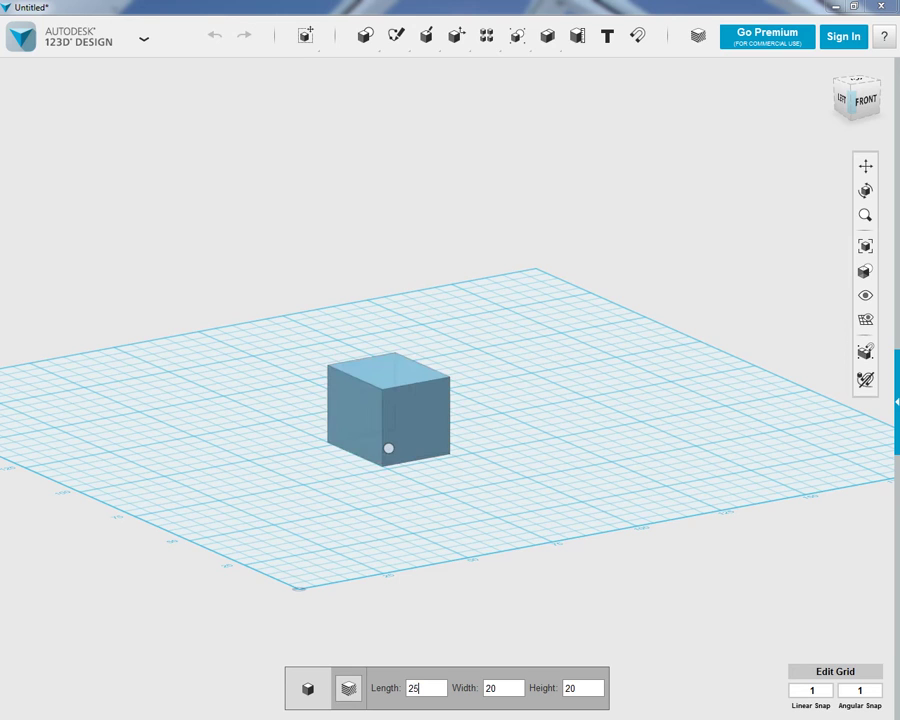
{"action": "type", "text": "25"}
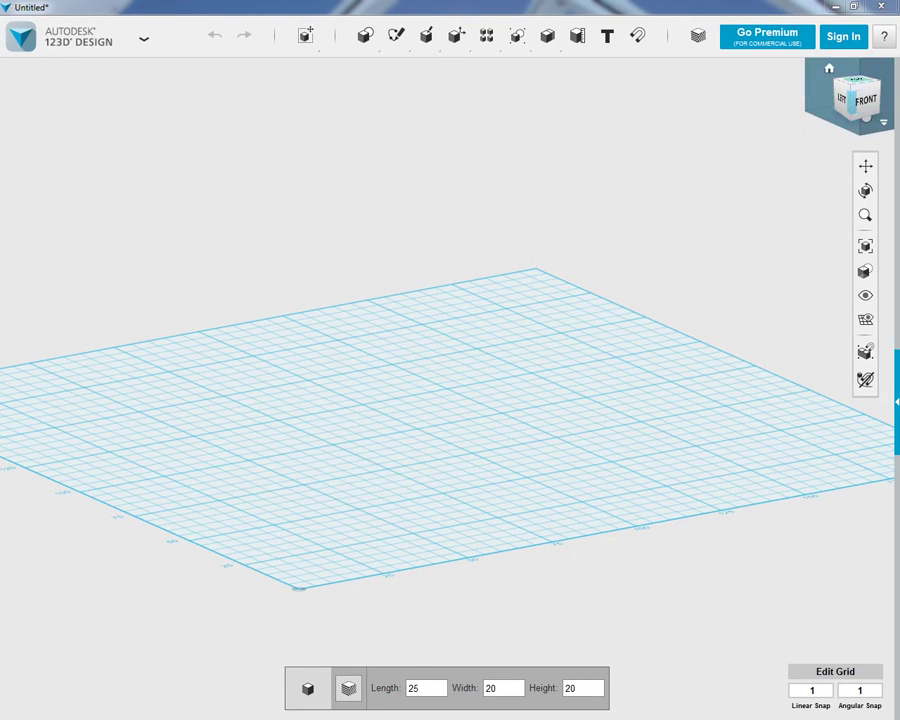
{"action": "left_click", "coordinate": [856, 86]}
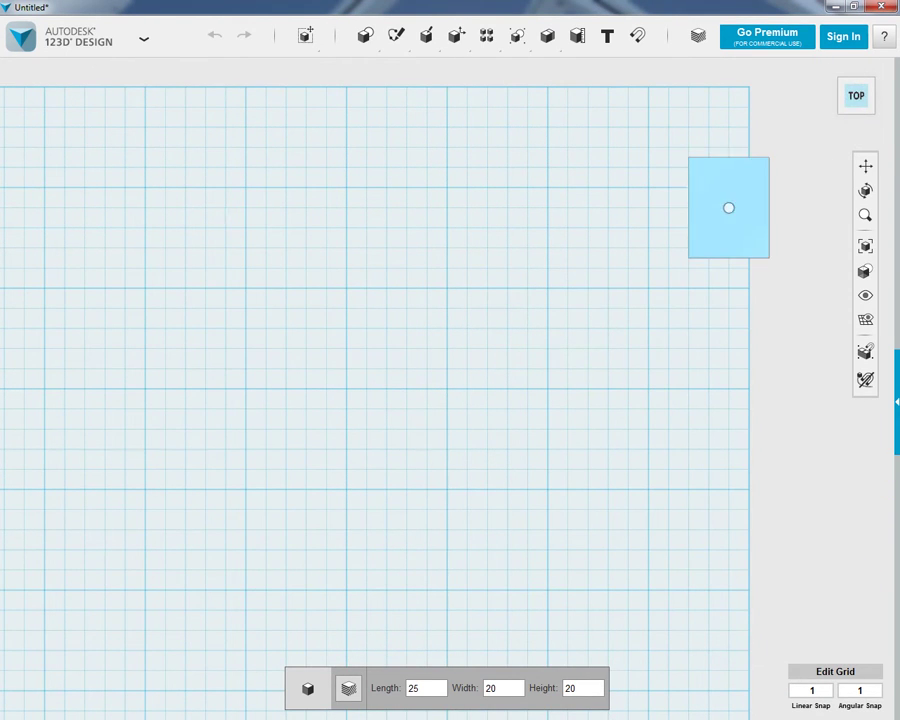
{"action": "left_click", "coordinate": [884, 123]}
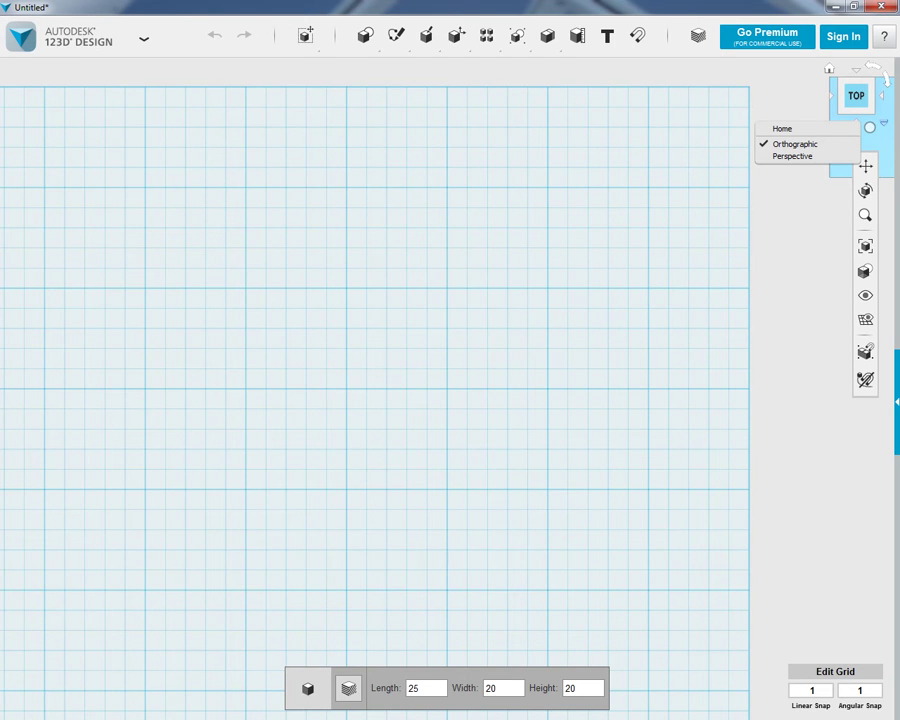
{"action": "left_click", "coordinate": [795, 144]}
{"action": "middle_click_drag", "start_coordinate": [305, 447], "coordinate": [601, 245]}
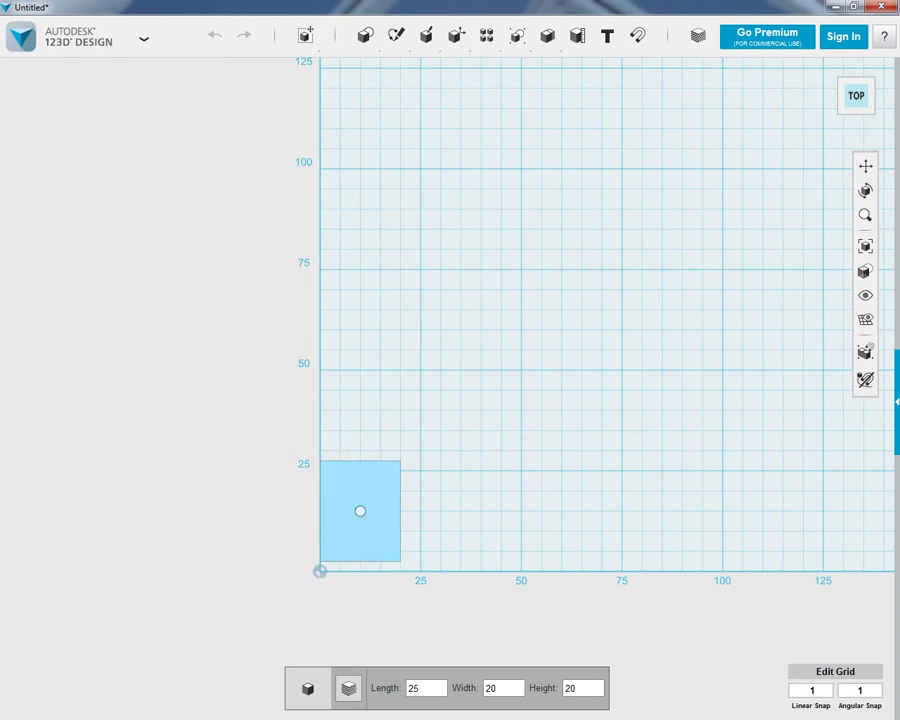
{"action": "left_click_drag", "start_coordinate": [421, 688], "coordinate": [406, 688]}
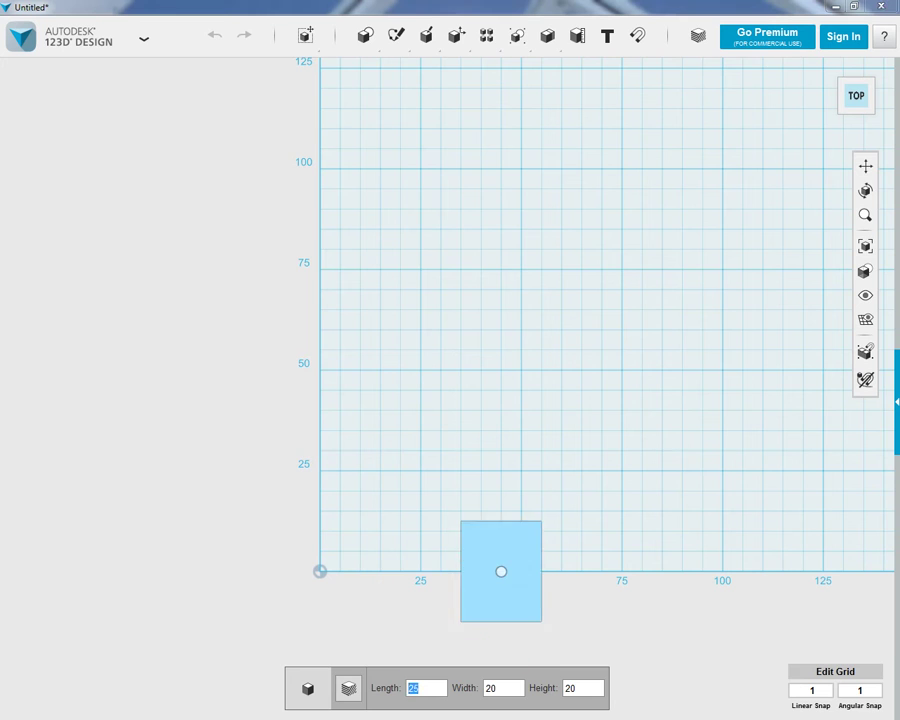
{"action": "type", "text": "20"}
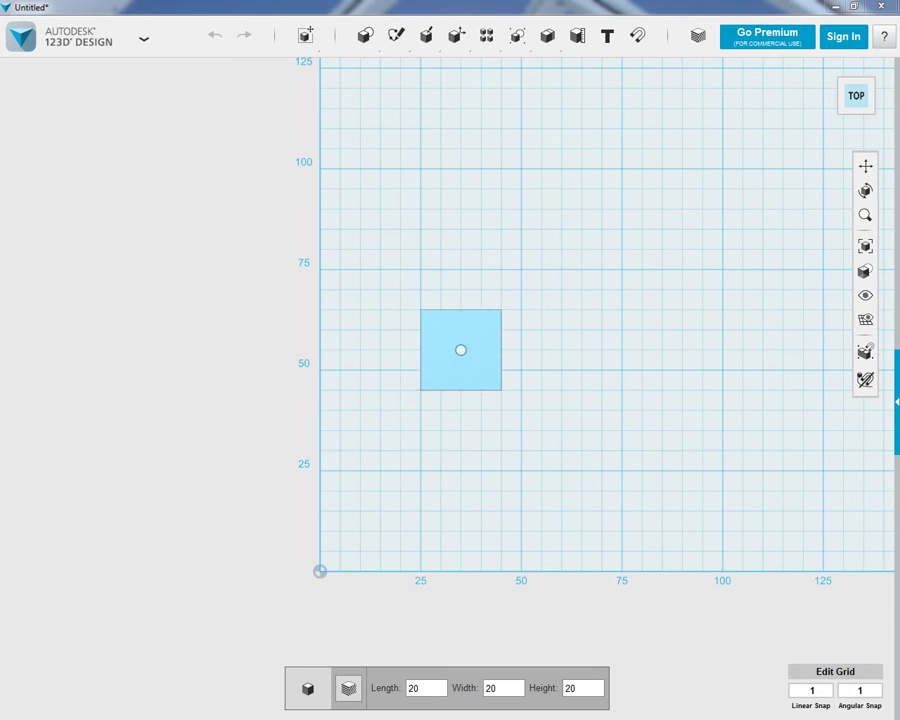
{"action": "left_click", "coordinate": [460, 430]}
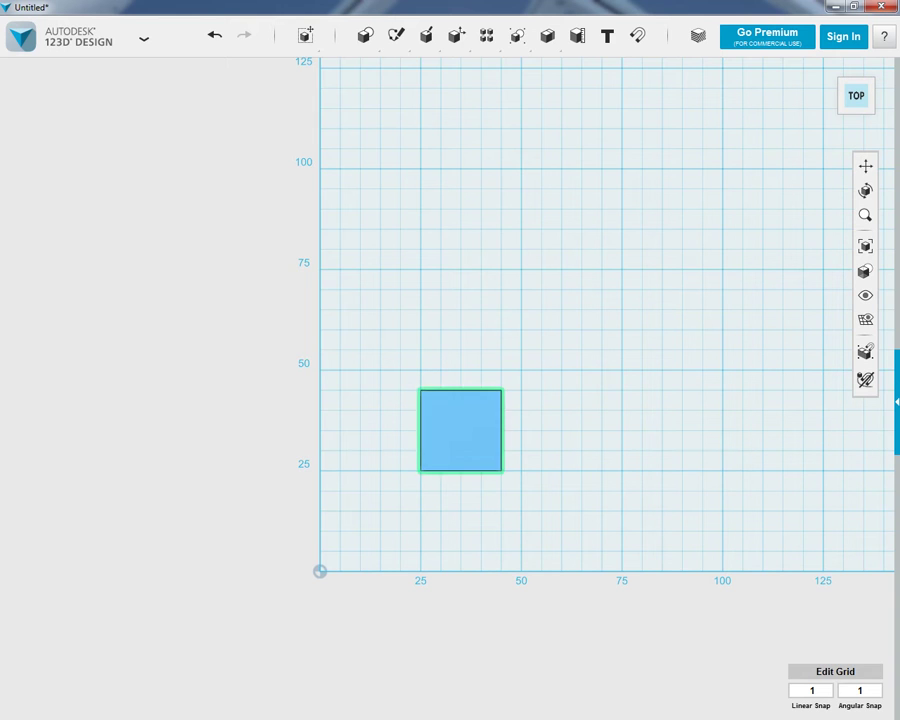
Step: Insert a cone with radius 5 and height 20 on the box's right face, centred on the upper front corner
{"action": "mouse_move", "coordinate": [365, 38]}
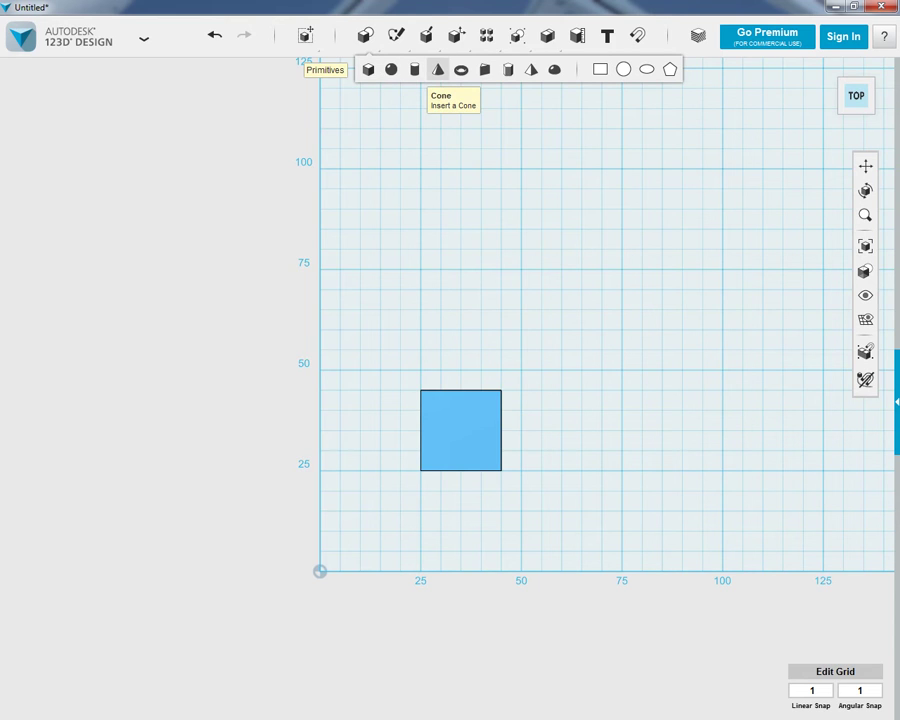
{"action": "left_click", "coordinate": [437, 69]}
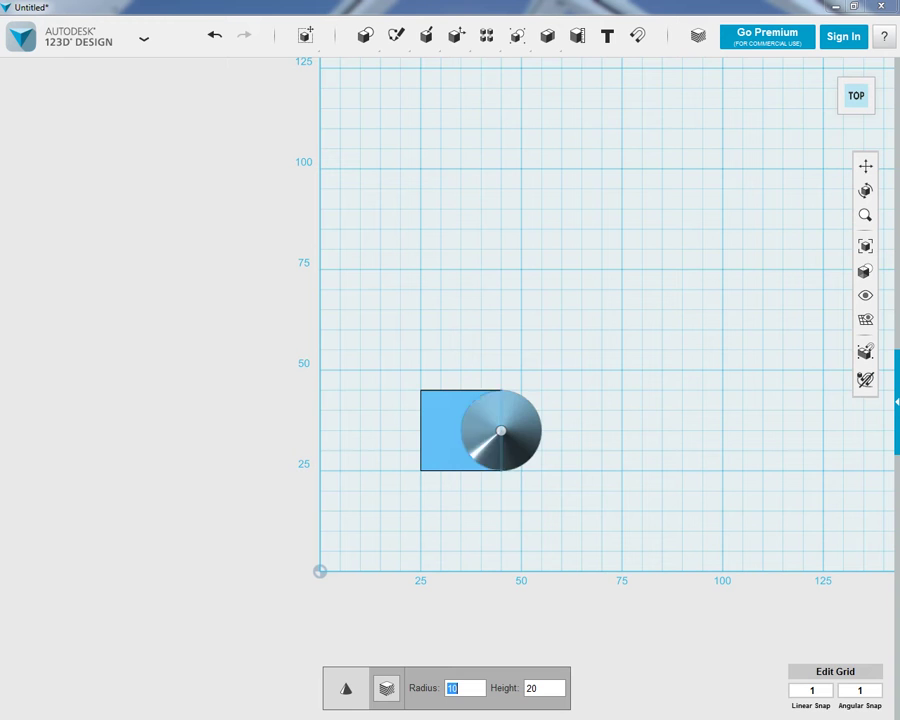
{"action": "right_click_drag", "start_coordinate": [561, 431], "coordinate": [560, 365]}
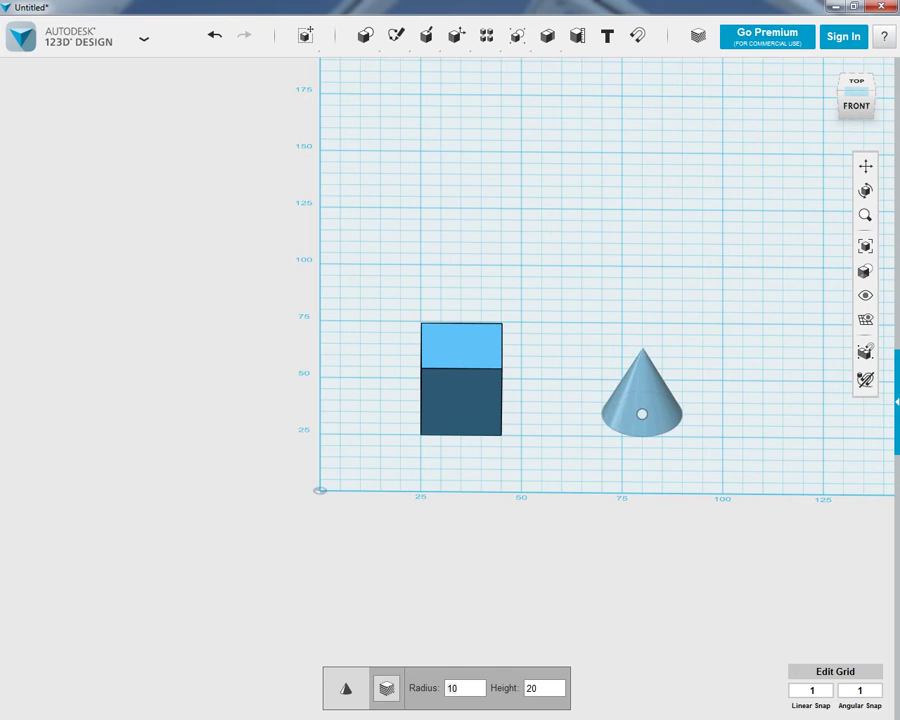
{"action": "left_click", "coordinate": [873, 93]}
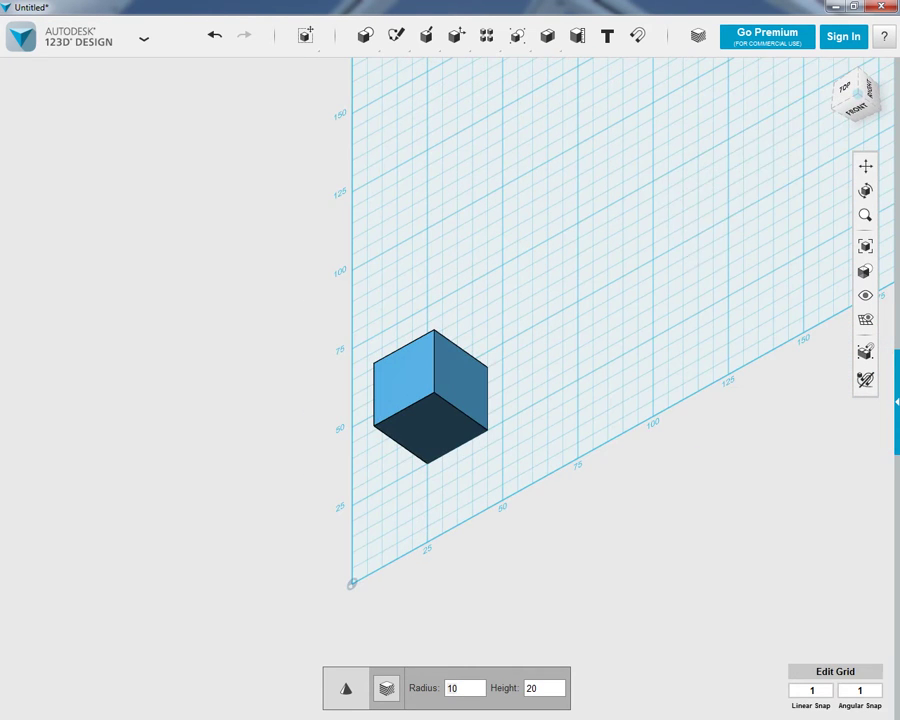
{"action": "left_click", "coordinate": [866, 97]}
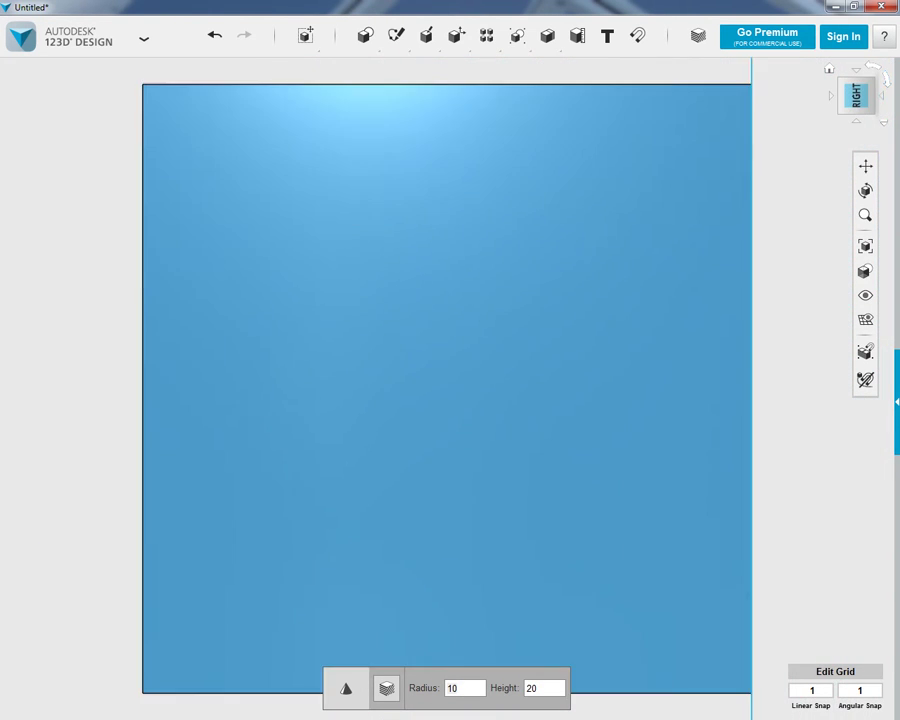
{"action": "left_click", "coordinate": [886, 80]}
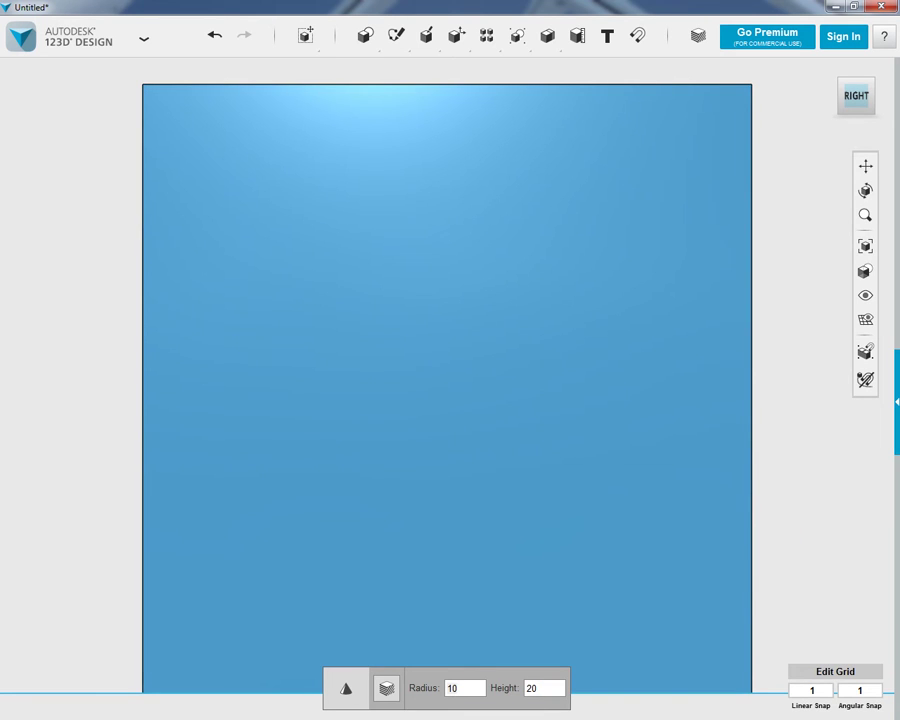
{"action": "left_click", "coordinate": [463, 688]}
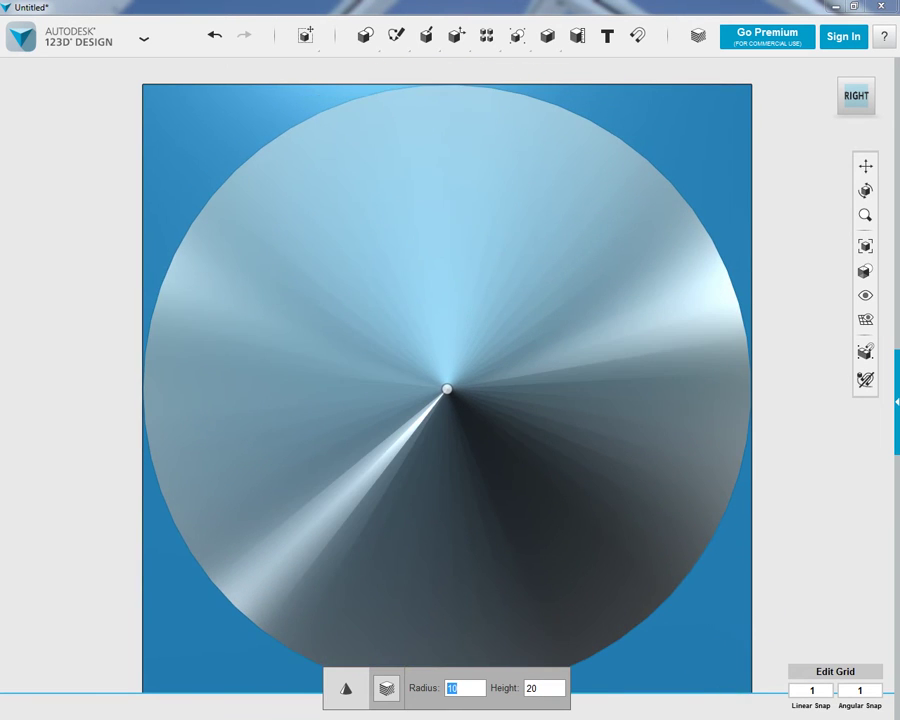
{"action": "type", "text": "5"}
{"action": "key", "text": "Tab"}
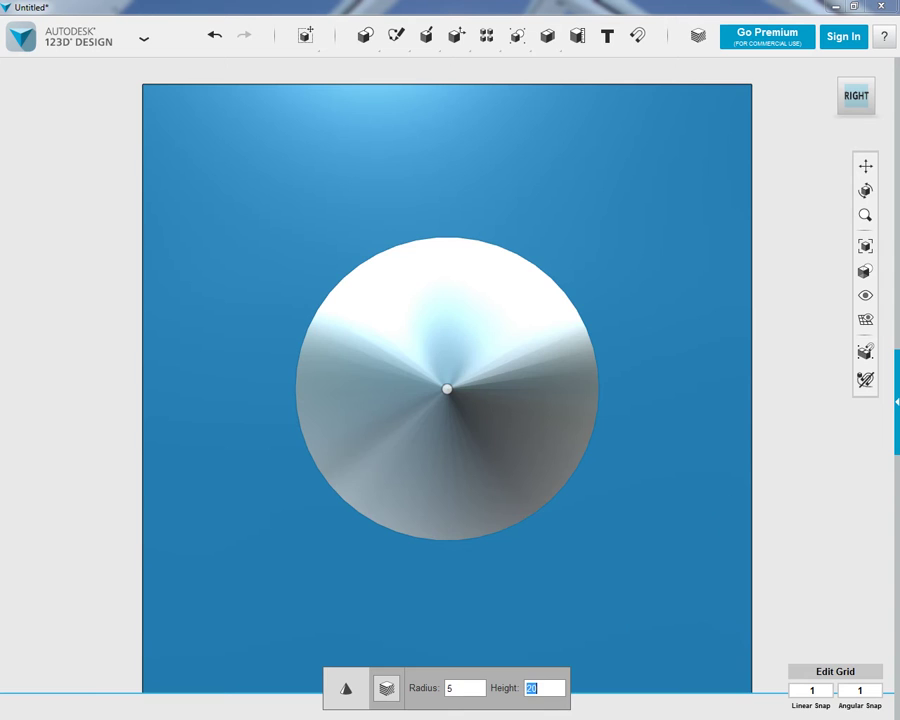
{"action": "scroll", "coordinate": [481, 401], "scroll_direction": "down", "scroll_amount": 2}
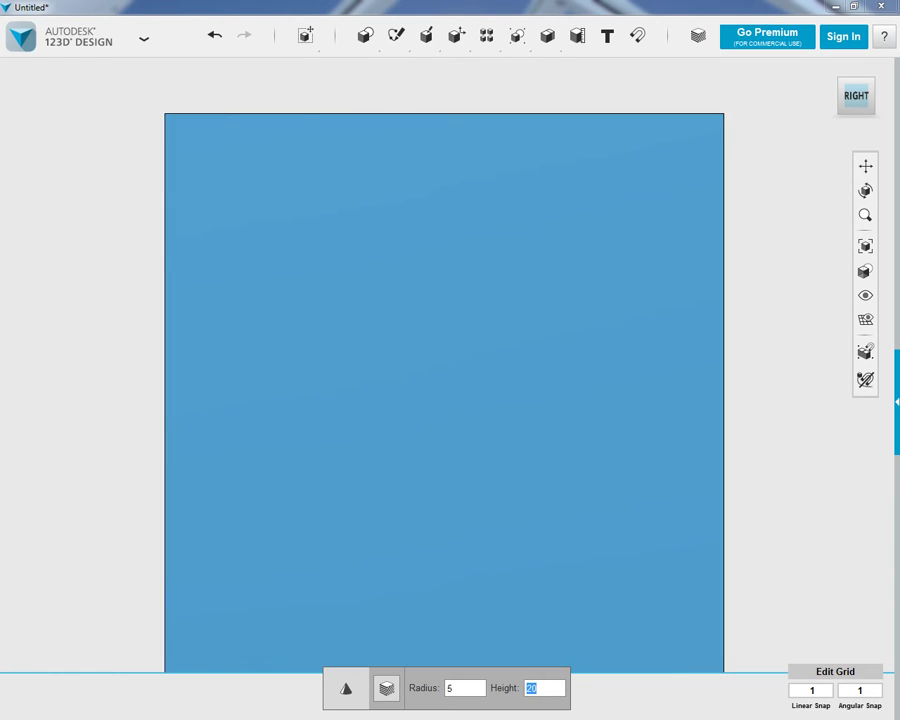
{"action": "left_click", "coordinate": [165, 113]}
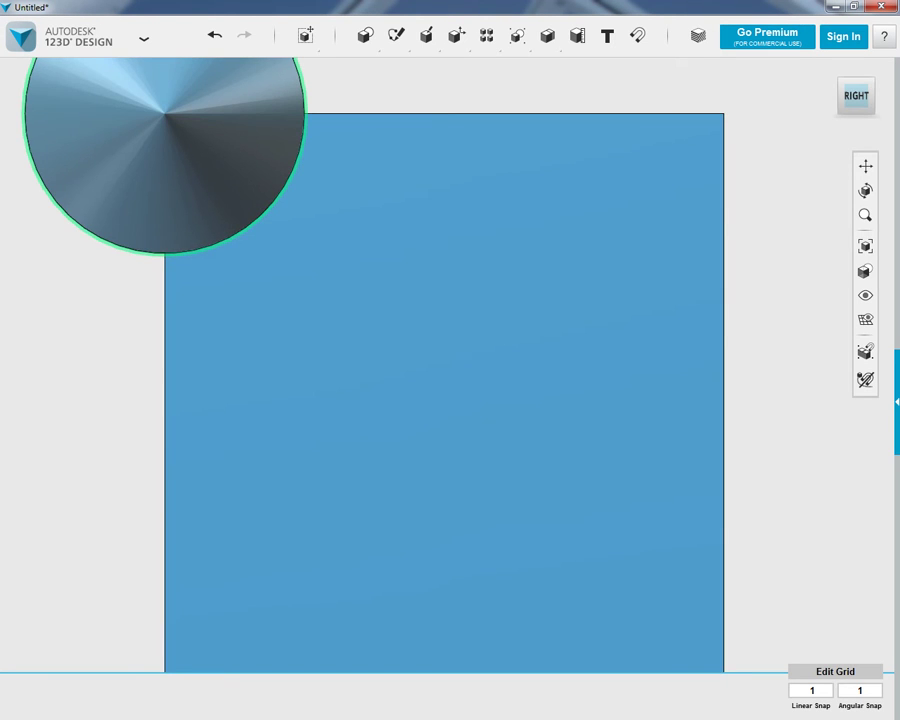
Step: Move the cone horizontally by -5 mm across the box's right face, inward from the front edge
{"action": "left_click", "coordinate": [150, 160]}
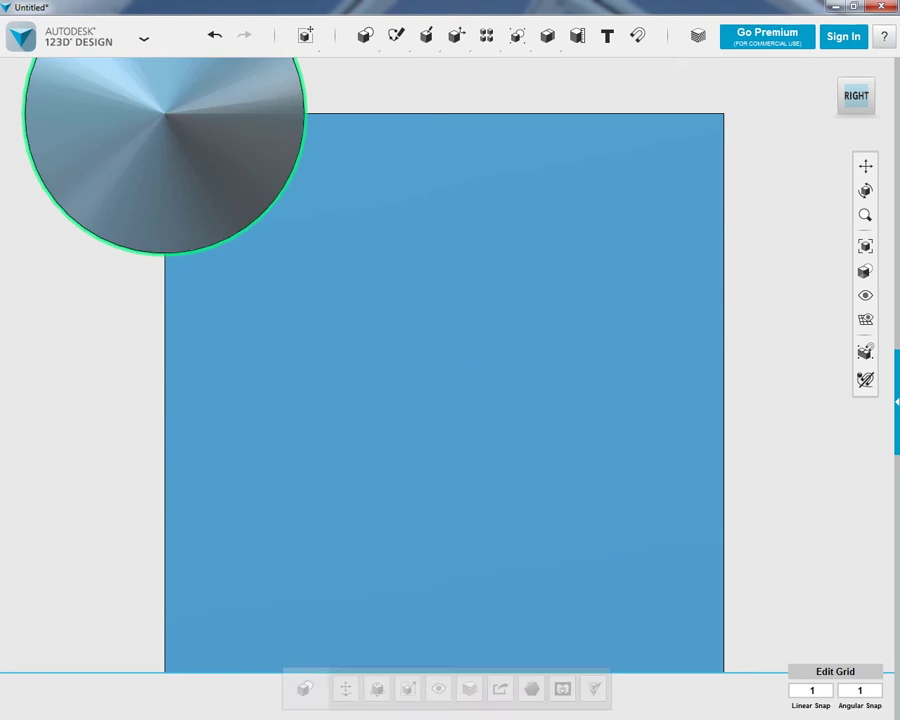
{"action": "left_click", "coordinate": [345, 688]}
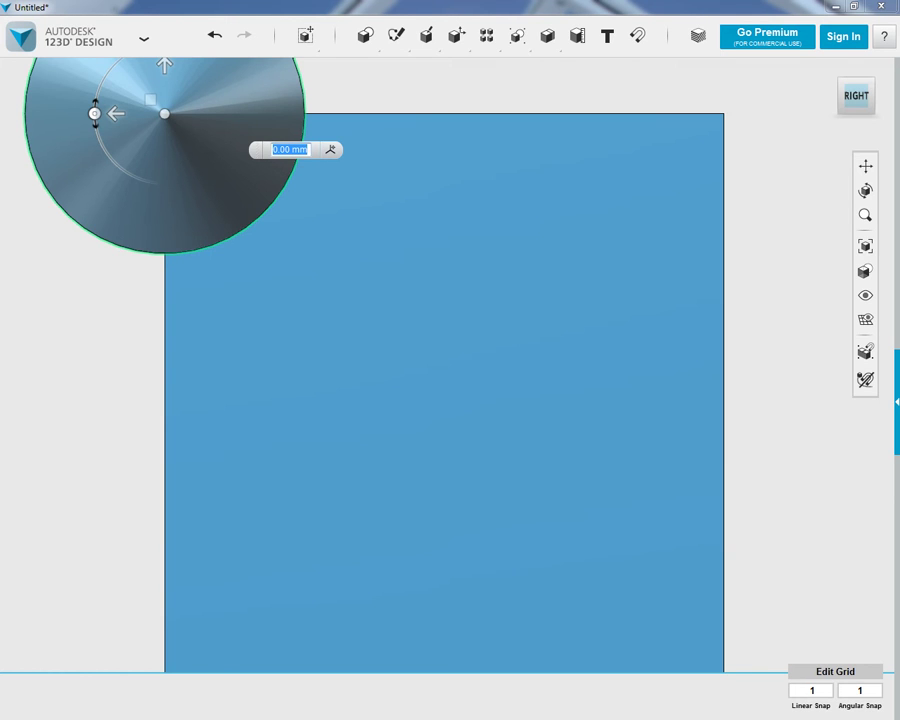
{"action": "left_click", "coordinate": [828, 68]}
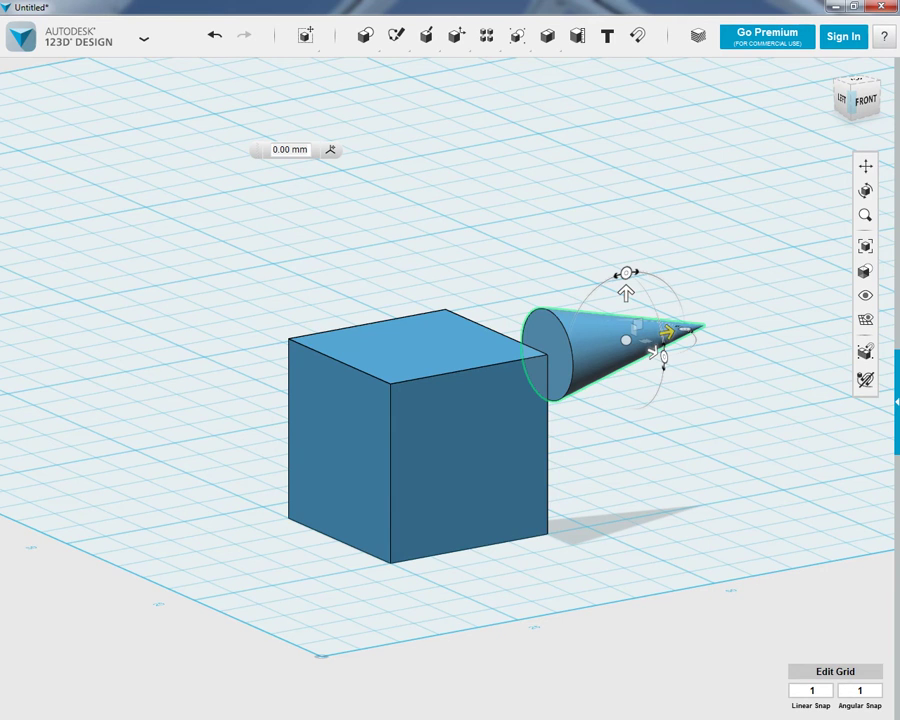
{"action": "left_click", "coordinate": [660, 329]}
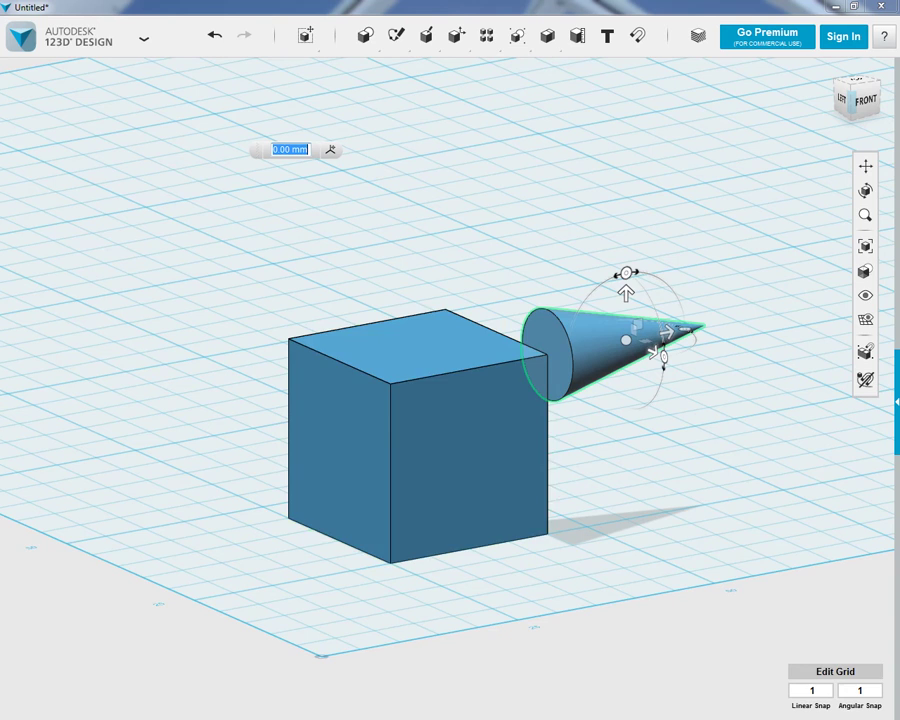
{"action": "left_click_drag", "start_coordinate": [876, 87], "coordinate": [808, 92]}
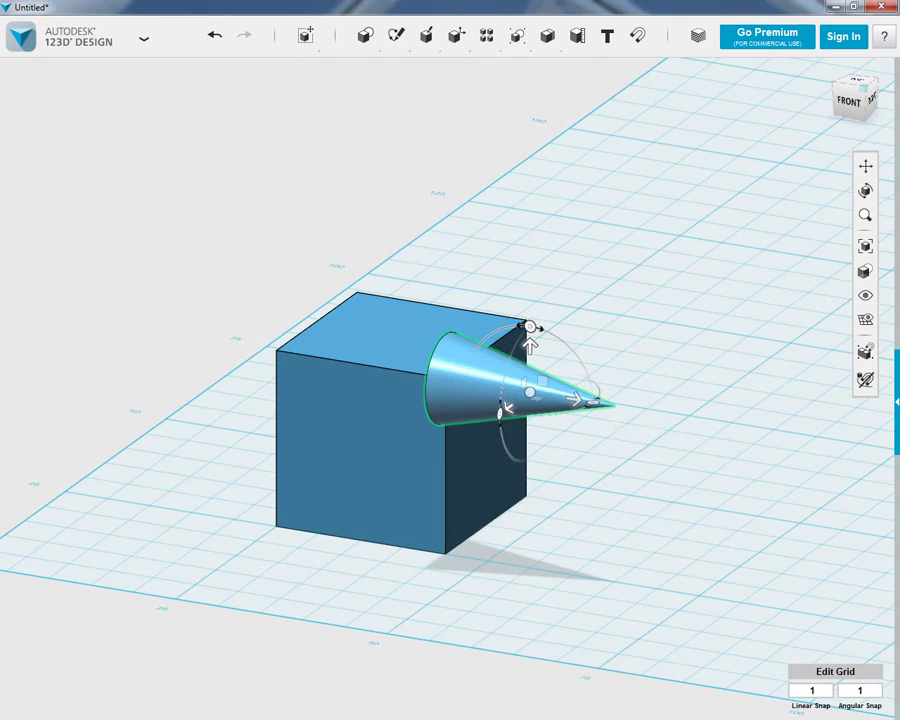
{"action": "left_click", "coordinate": [873, 99]}
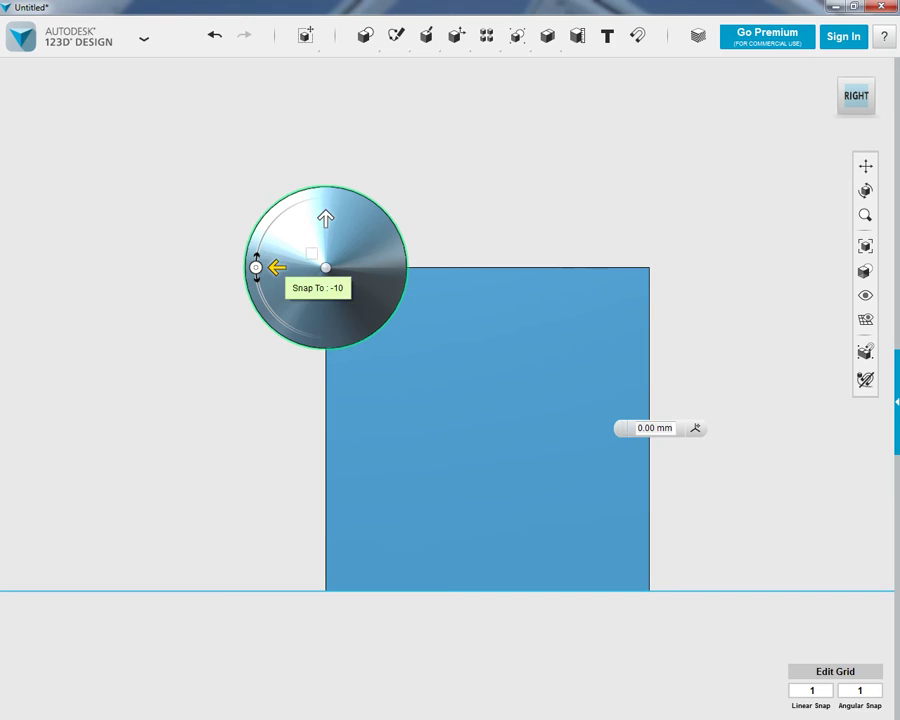
{"action": "key", "text": "Tab"}
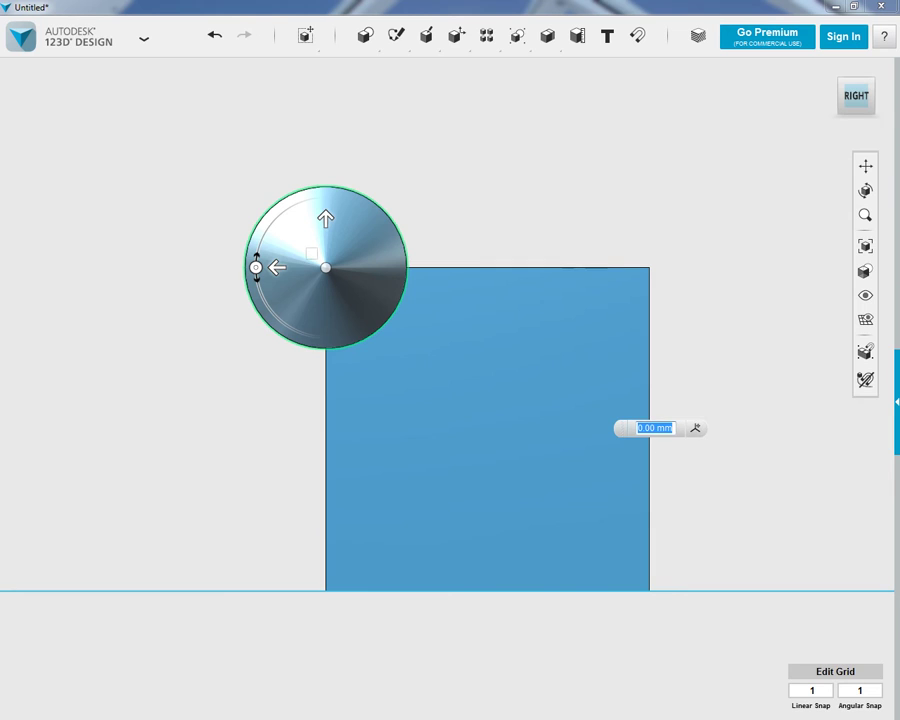
{"action": "type", "text": "-2.5"}
{"action": "key", "text": "Return"}
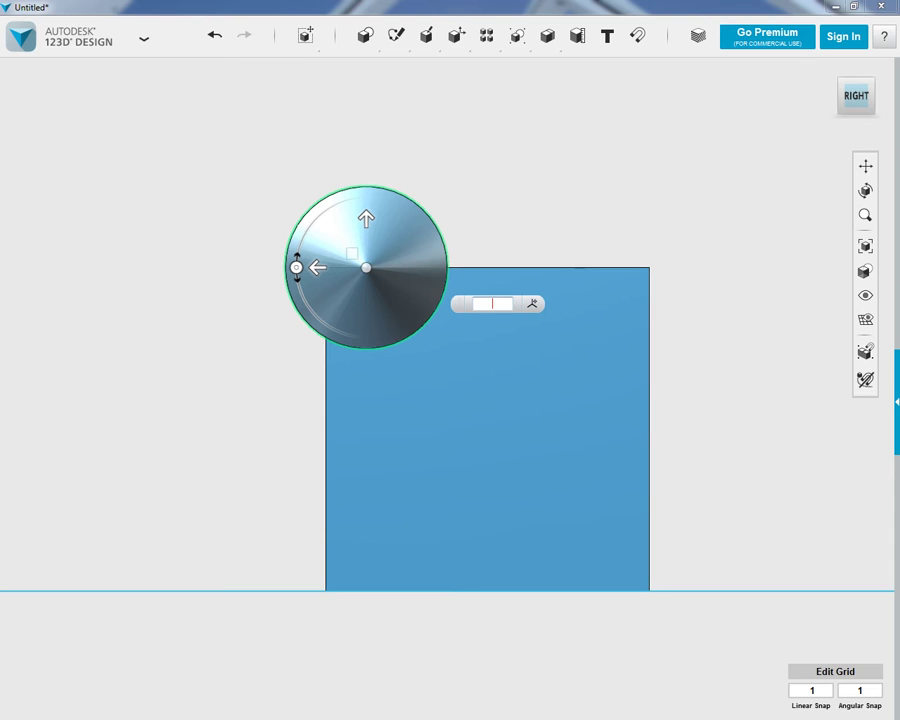
{"action": "key", "text": "Return"}
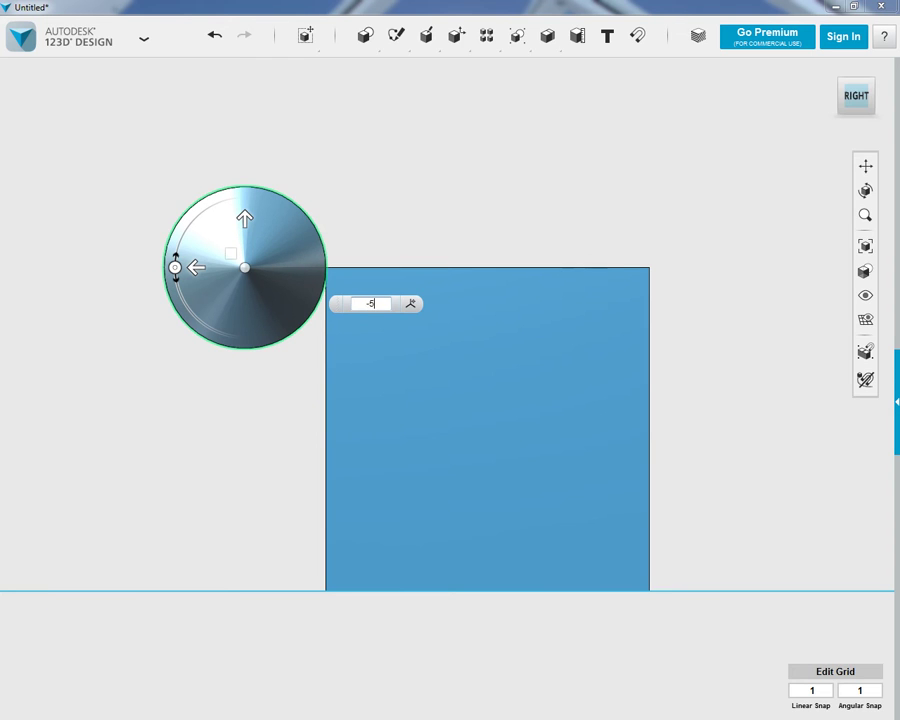
{"action": "key", "text": "Return"}
Step: Move the cone vertically by -5 mm so its base fits within the box's top edge
{"action": "left_click", "coordinate": [406, 219]}
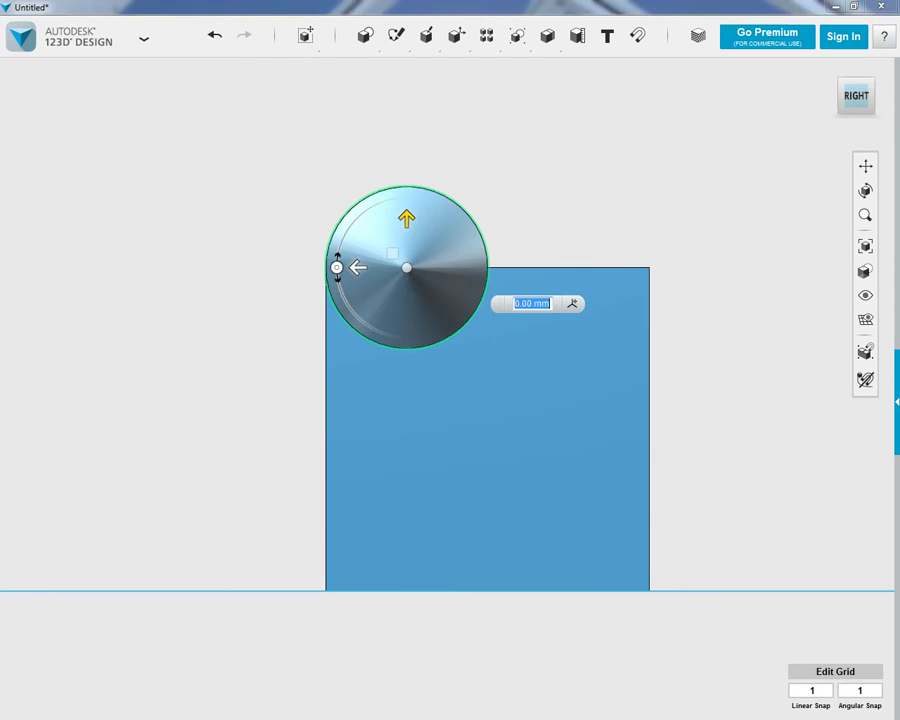
{"action": "type", "text": "-5"}
{"action": "key", "text": "Return"}
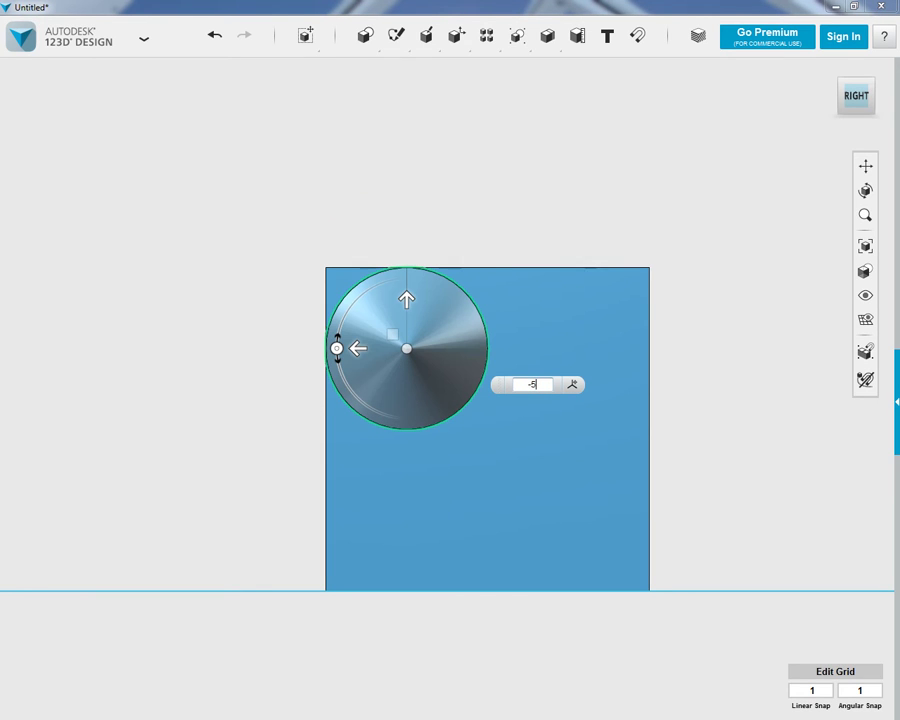
{"action": "key", "text": "Return"}
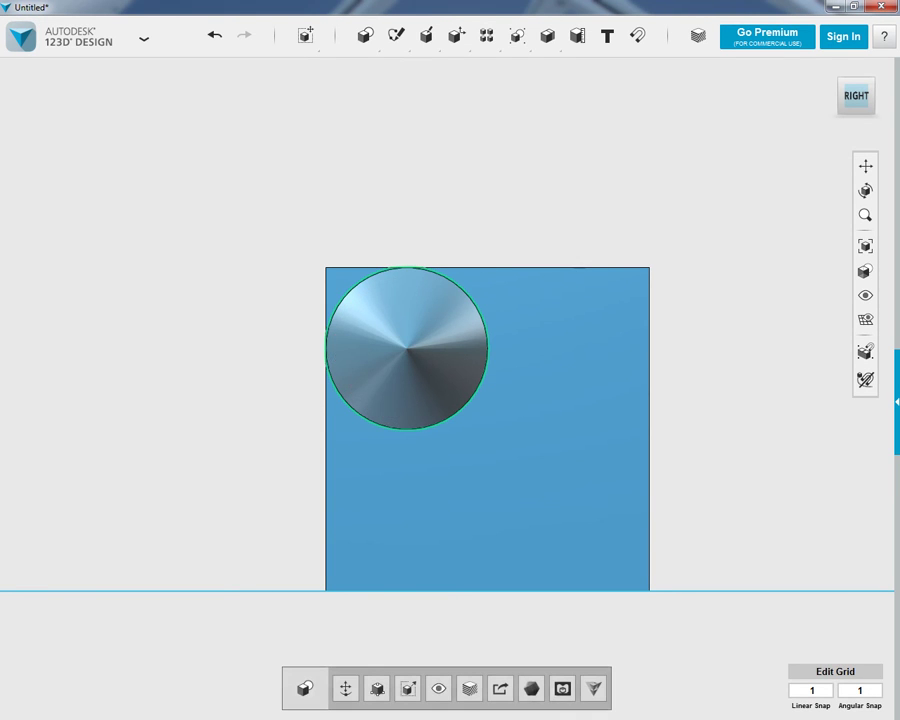
Step: Insert a sphere with radius 10 on the grid beyond the cone's tip, centred at the 75, 25 grid intersection
{"action": "right_click_drag", "start_coordinate": [560, 450], "coordinate": [616, 469]}
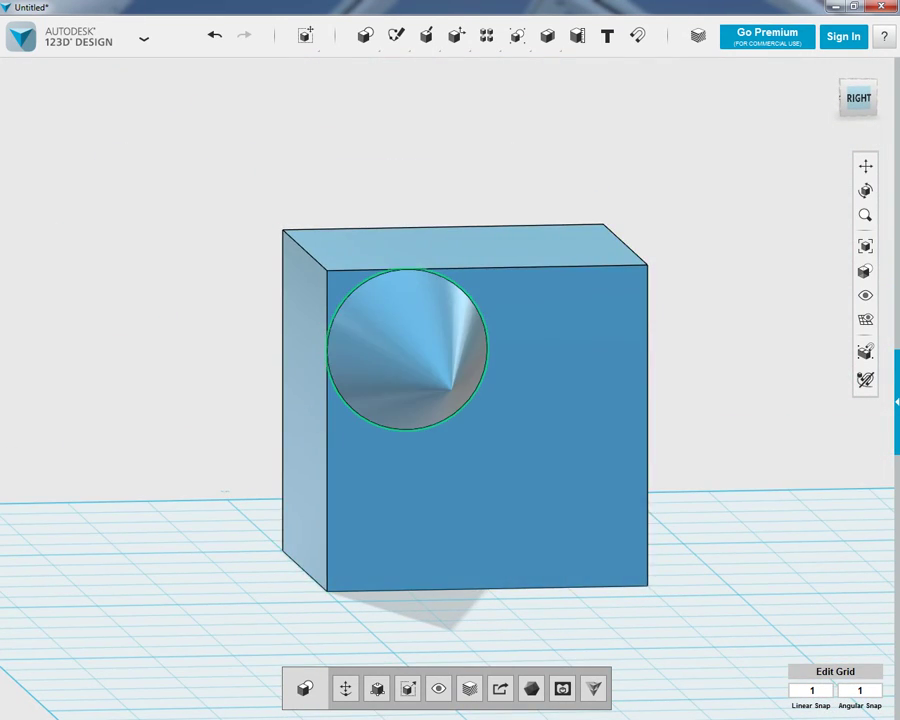
{"action": "mouse_move", "coordinate": [365, 38]}
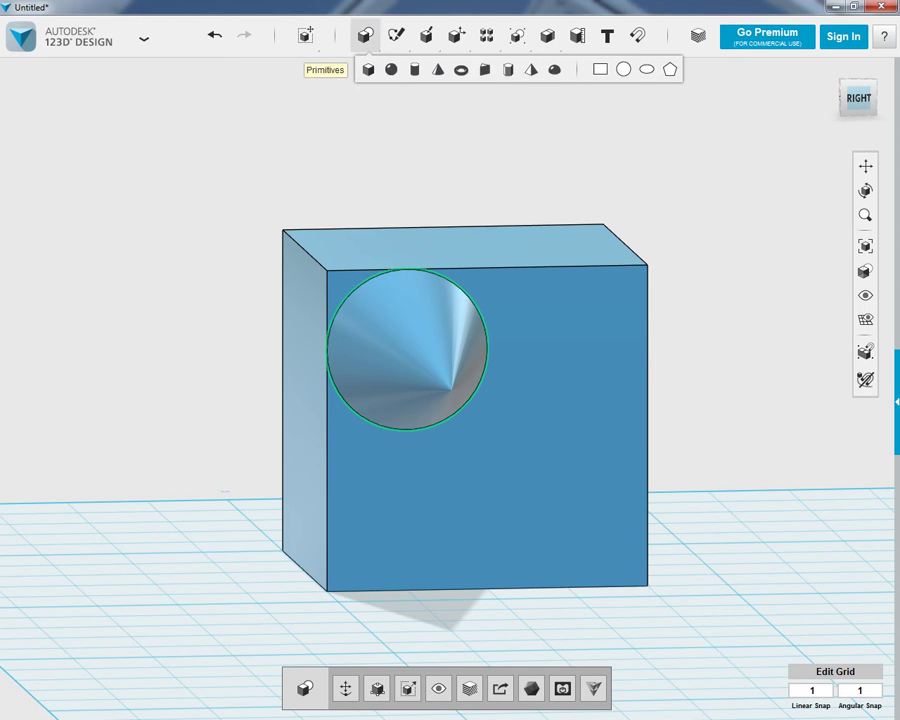
{"action": "left_click", "coordinate": [391, 69]}
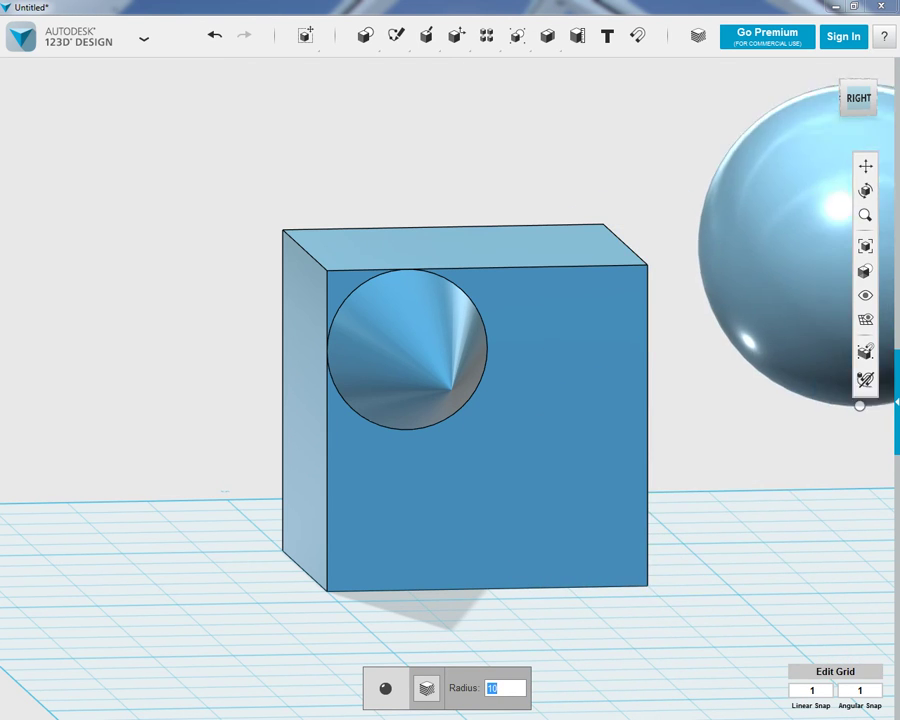
{"action": "left_click_drag", "start_coordinate": [857, 99], "coordinate": [862, 150]}
{"action": "left_click", "coordinate": [857, 85]}
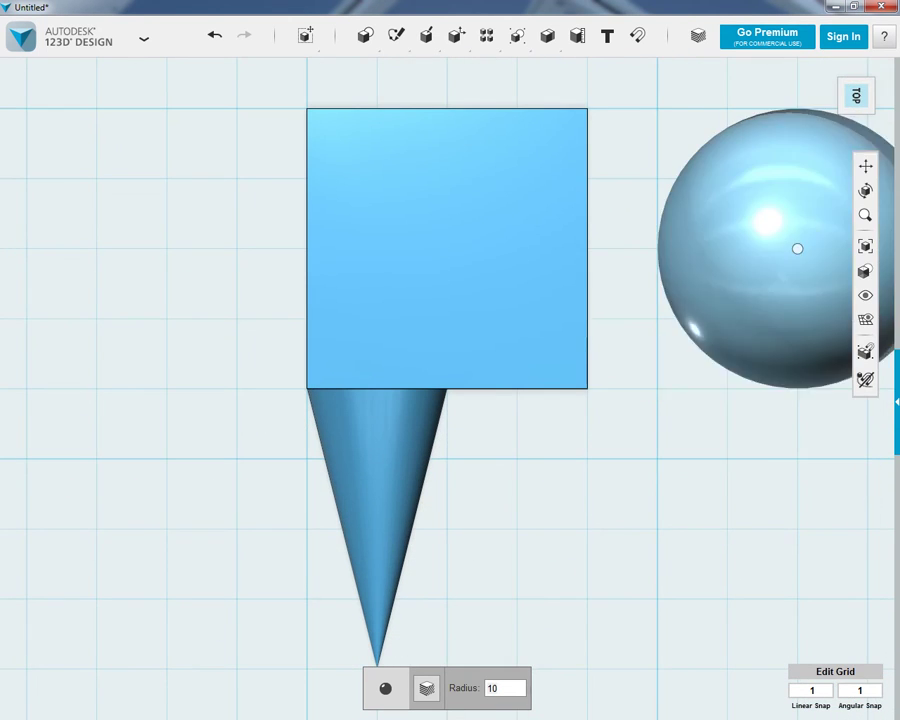
{"action": "left_click", "coordinate": [873, 66]}
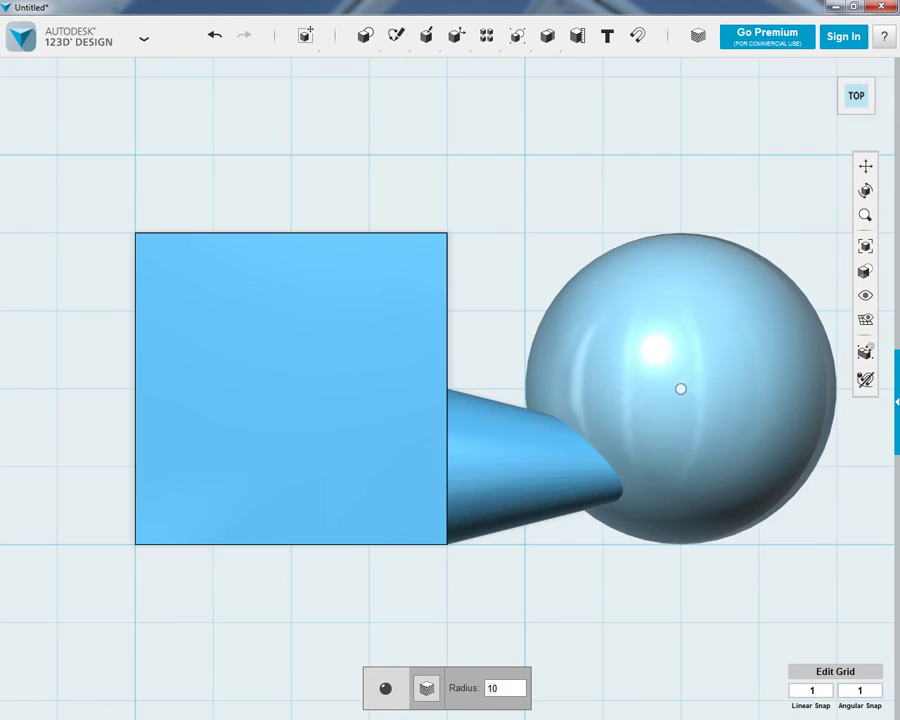
{"action": "scroll", "coordinate": [467, 513], "scroll_direction": "down", "scroll_amount": 2}
{"action": "scroll", "coordinate": [452, 512], "scroll_direction": "down", "scroll_amount": 1}
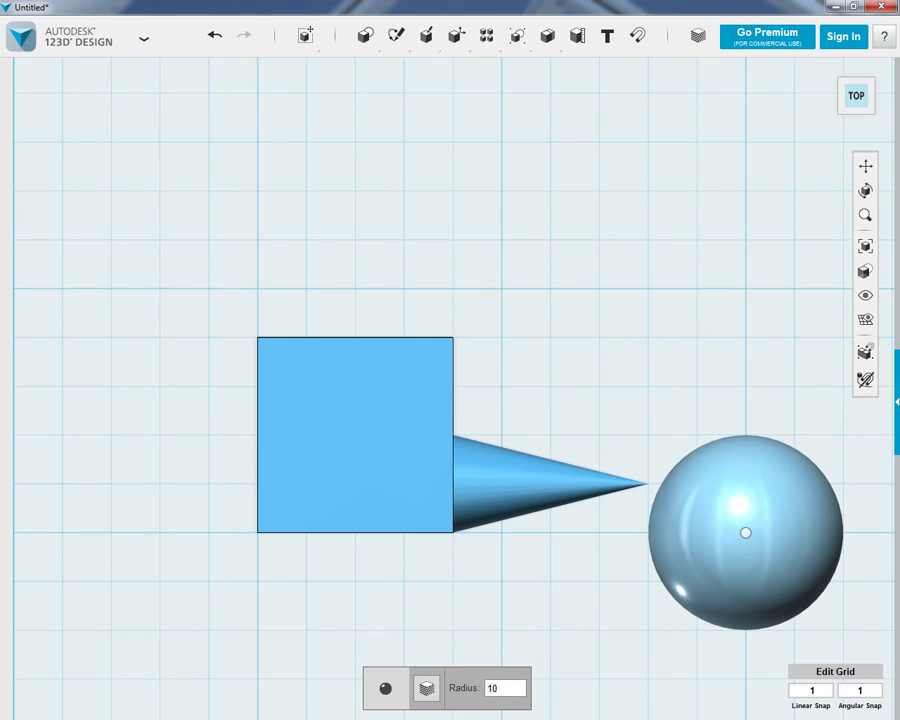
{"action": "left_click", "coordinate": [745, 533]}
Step: Examine the sphere's position relative to the cone's tip and the box from the front, above and the side
{"action": "right_click_drag", "start_coordinate": [745, 533], "coordinate": [455, 478]}
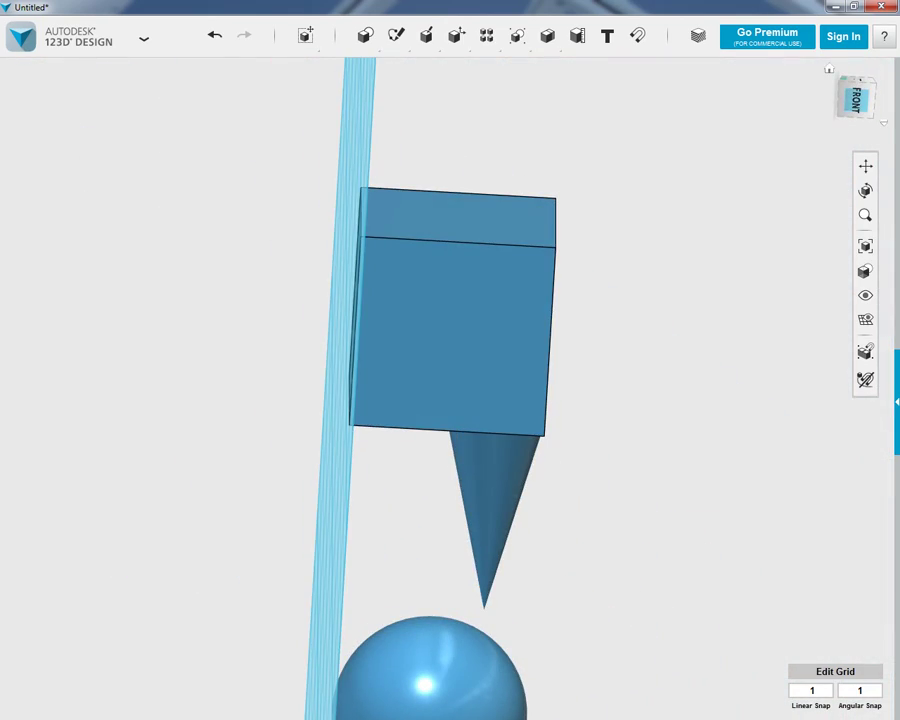
{"action": "left_click", "coordinate": [856, 100]}
{"action": "left_click", "coordinate": [829, 68]}
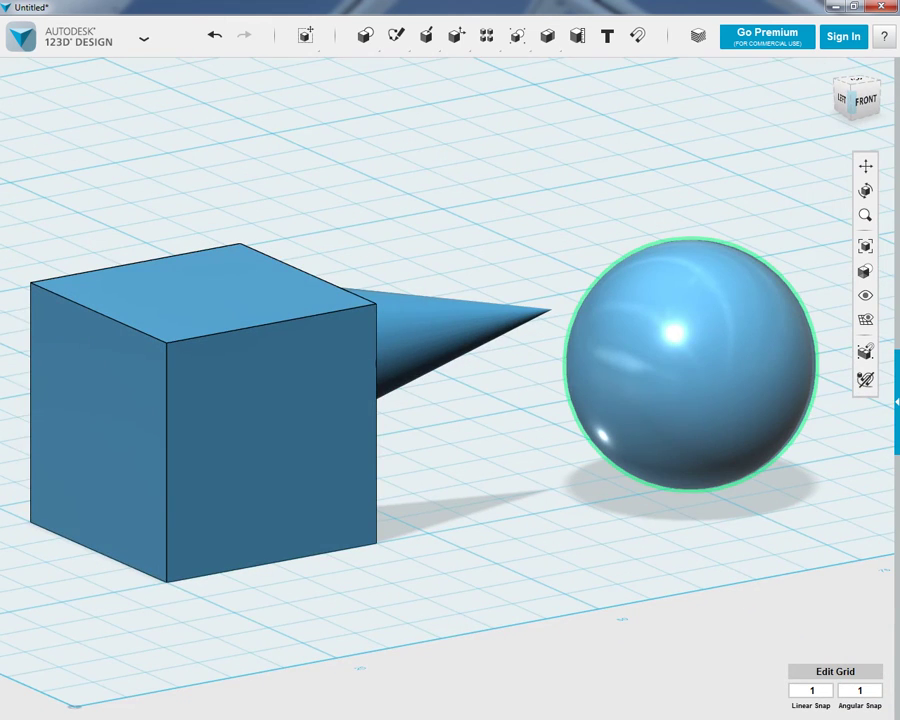
{"action": "left_click", "coordinate": [865, 101]}
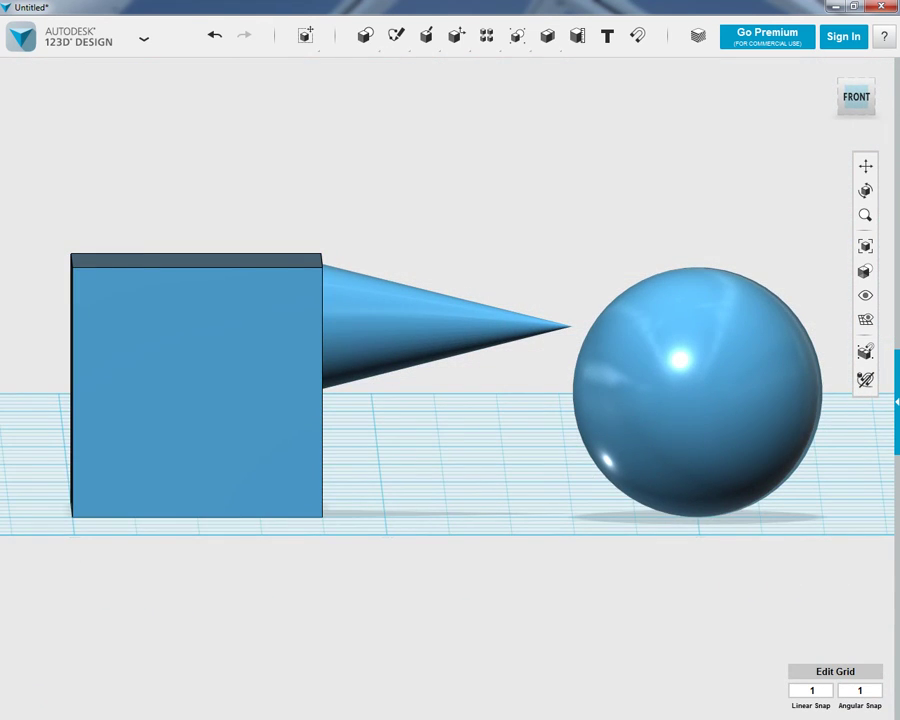
{"action": "right_click_drag", "start_coordinate": [670, 350], "coordinate": [676, 560]}
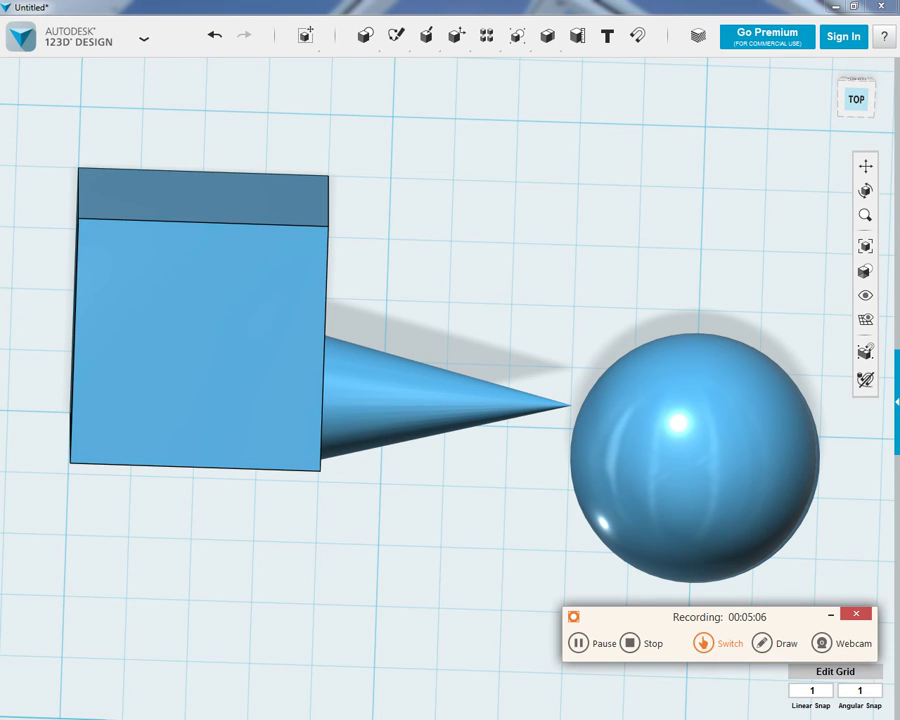
{"action": "right_click_drag", "start_coordinate": [610, 520], "coordinate": [580, 400]}
{"action": "mouse_move", "coordinate": [860, 103]}
{"action": "left_mouse_down"}
{"action": "mouse_move", "coordinate": [872, 98]}
{"action": "mouse_move", "coordinate": [856, 82]}
{"action": "mouse_move", "coordinate": [848, 104]}
{"action": "mouse_move", "coordinate": [858, 88]}
{"action": "mouse_move", "coordinate": [857, 98]}
{"action": "left_mouse_up"}
{"action": "left_click", "coordinate": [857, 98]}
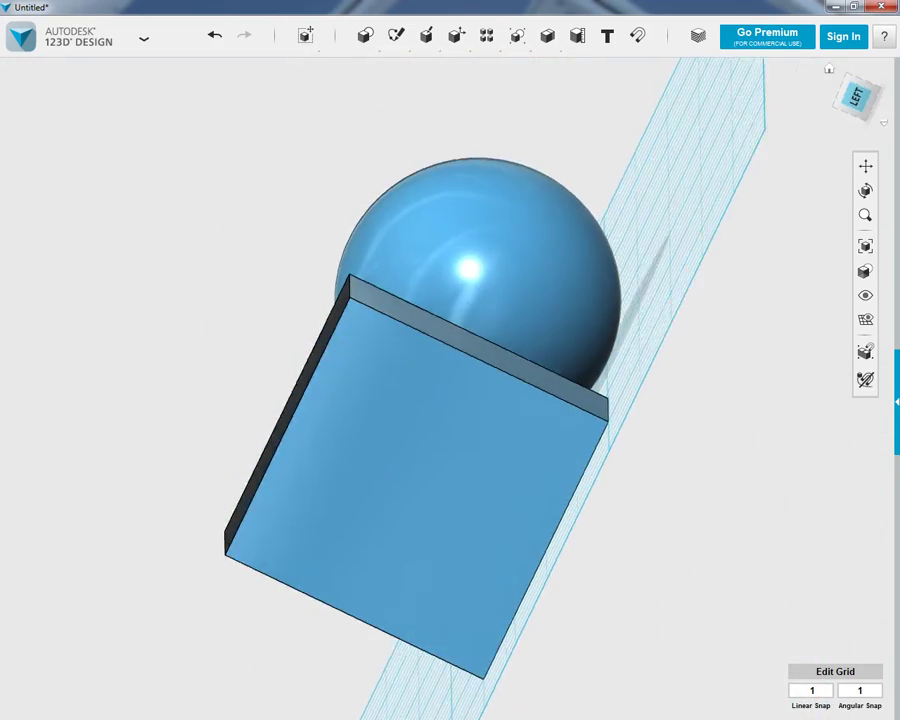
Step: Move the sphere up by 5 mm, using the front view, so its centre is level with the cone's tip
{"action": "left_click", "coordinate": [886, 80]}
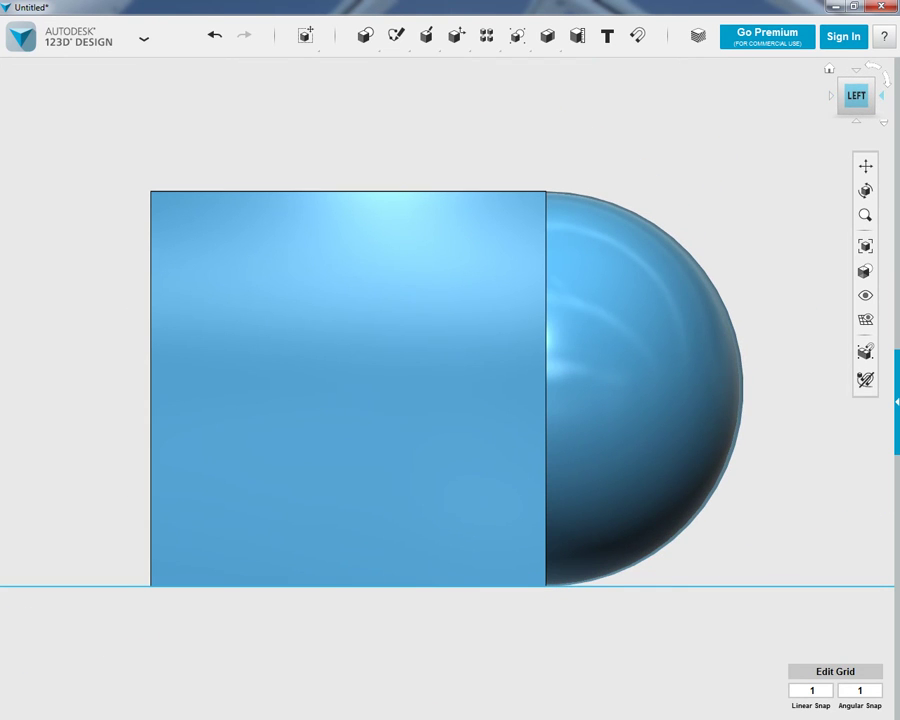
{"action": "left_click", "coordinate": [882, 96]}
{"action": "scroll", "coordinate": [607, 428], "scroll_direction": "up", "scroll_amount": 1}
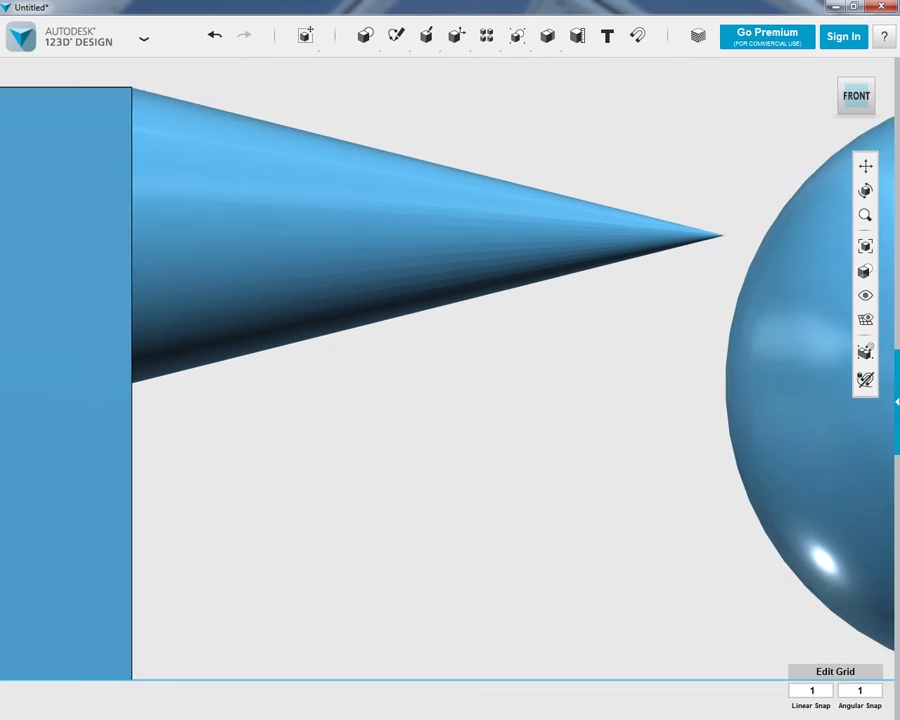
{"action": "scroll", "coordinate": [612, 432], "scroll_direction": "down", "scroll_amount": 5}
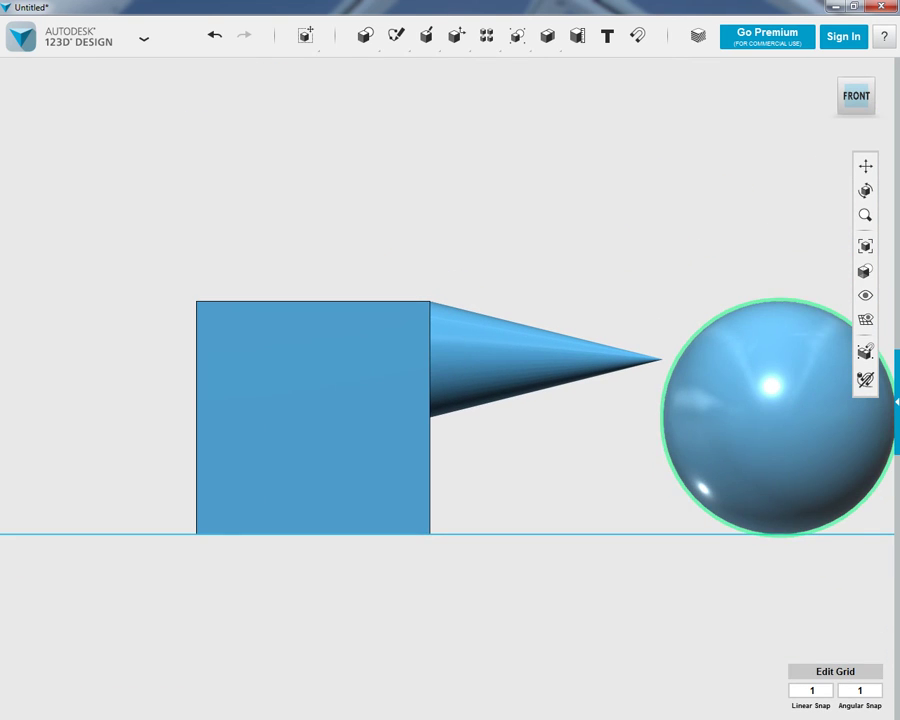
{"action": "left_click", "coordinate": [778, 420]}
{"action": "left_click", "coordinate": [345, 687]}
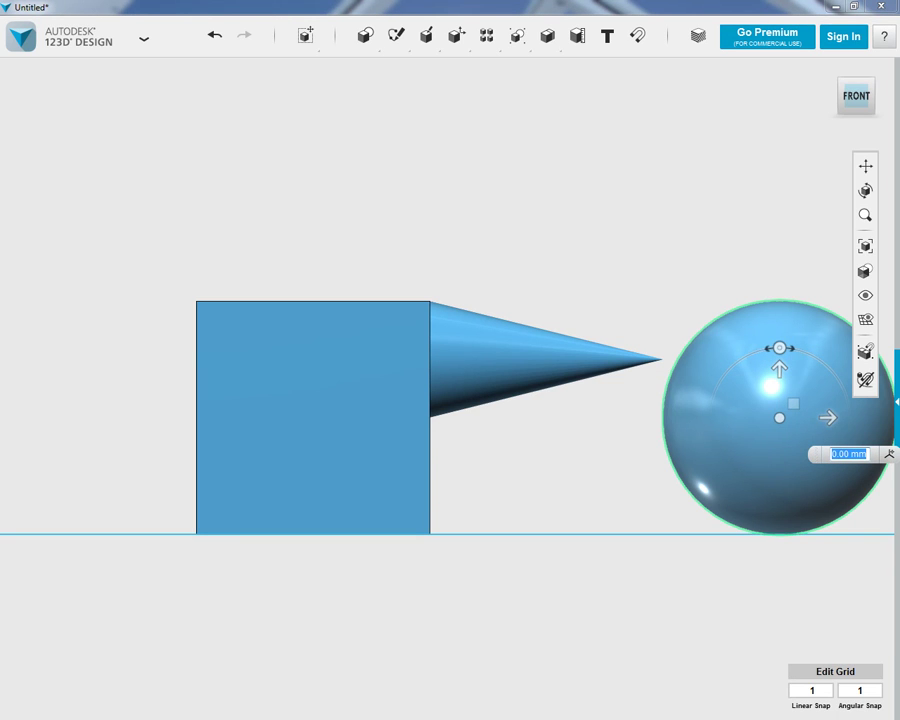
{"action": "type", "text": "2.5"}
{"action": "key", "text": "Return"}
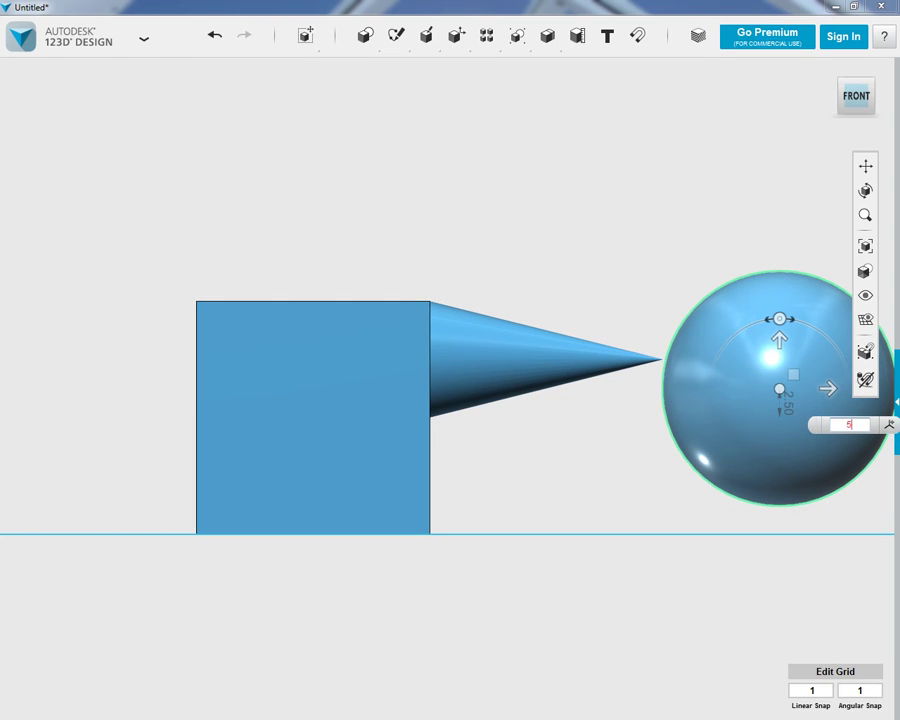
{"action": "type", "text": "5"}
{"action": "key", "text": "Return"}
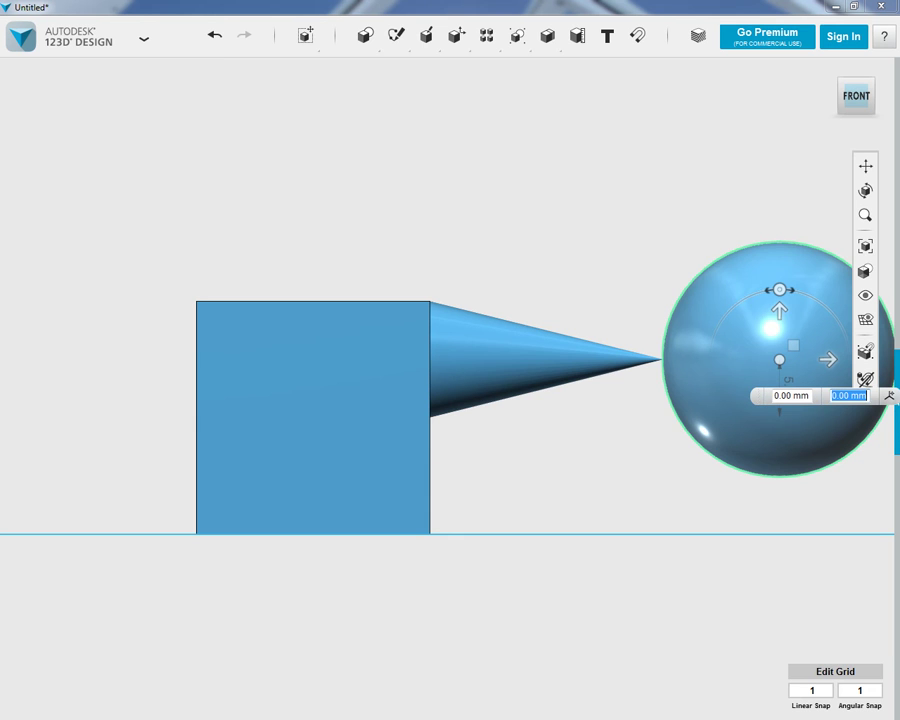
Step: Move the sphere by -5 mm in the top view, away from the front, to line its centre up with the cone's tip
{"action": "mouse_move", "coordinate": [866, 270]}
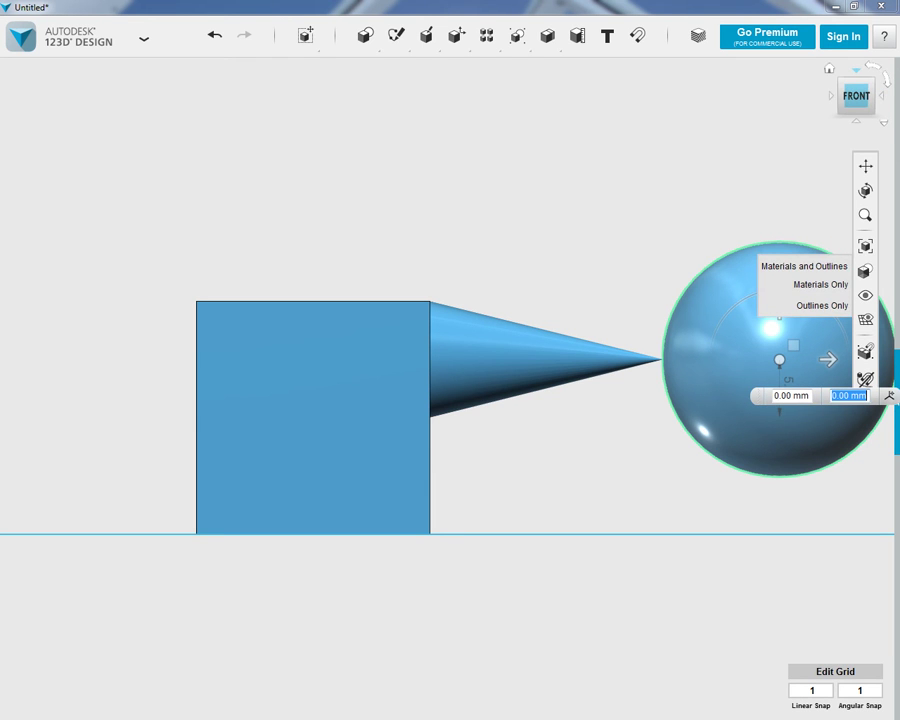
{"action": "left_click", "coordinate": [856, 70]}
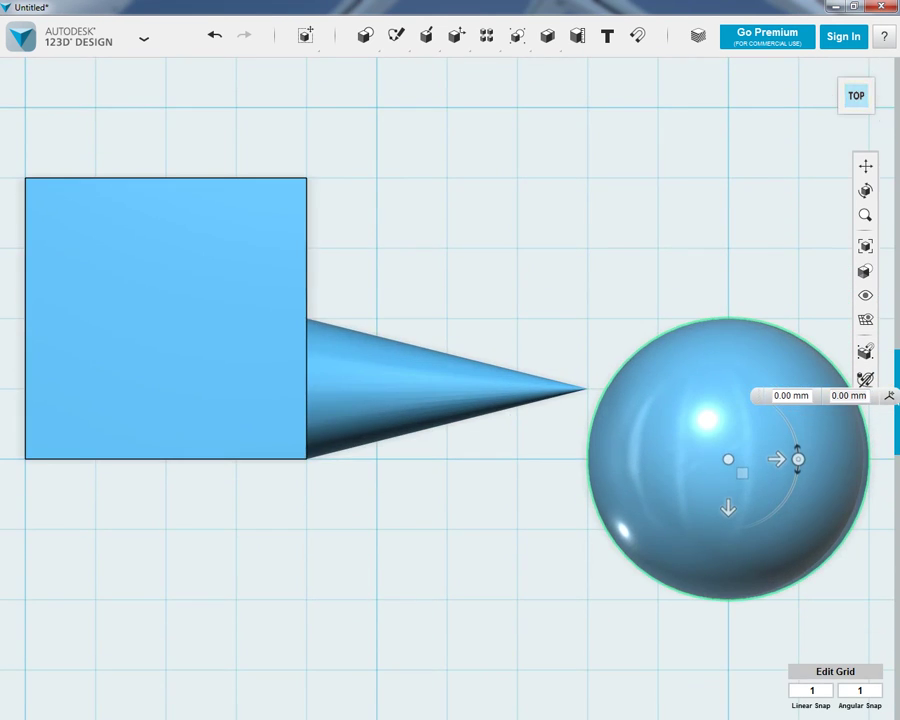
{"action": "left_click", "coordinate": [728, 508]}
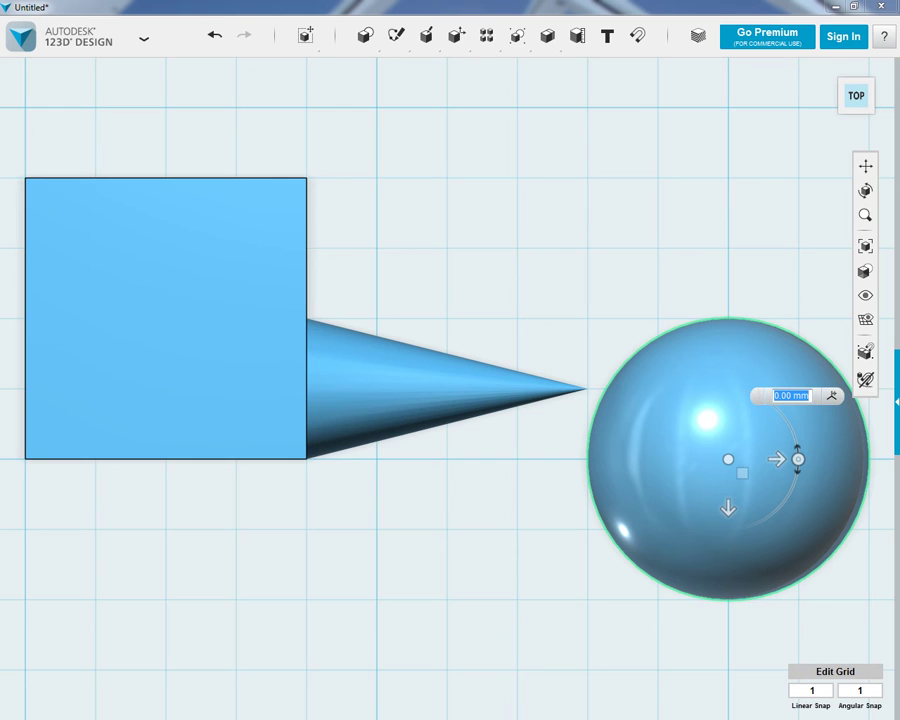
{"action": "type", "text": "5"}
{"action": "key", "text": "Return"}
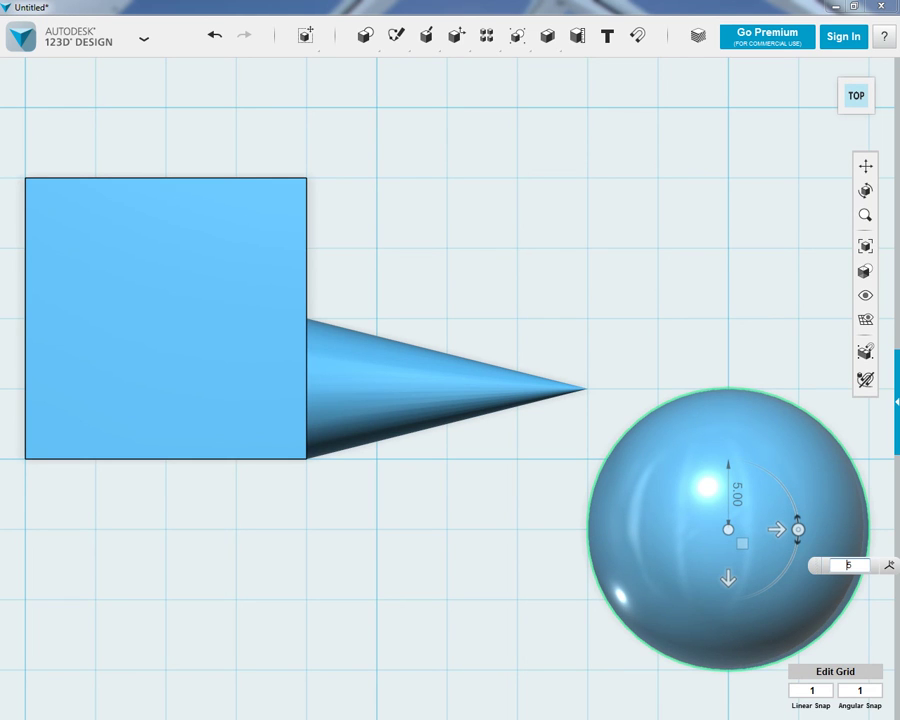
{"action": "type", "text": "-"}
{"action": "key", "text": "Return"}
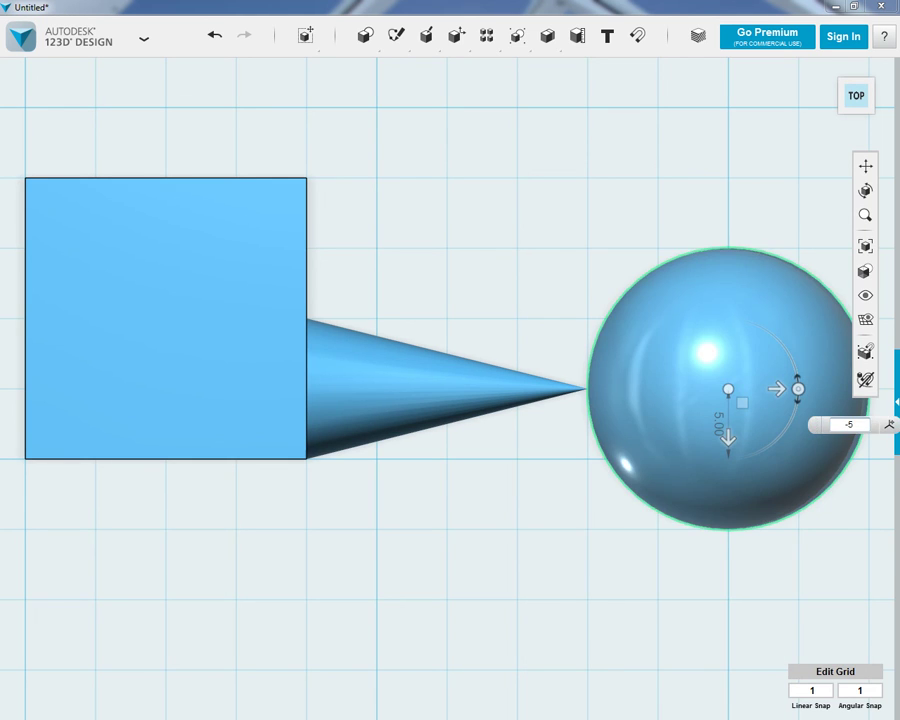
{"action": "key", "text": "Return"}
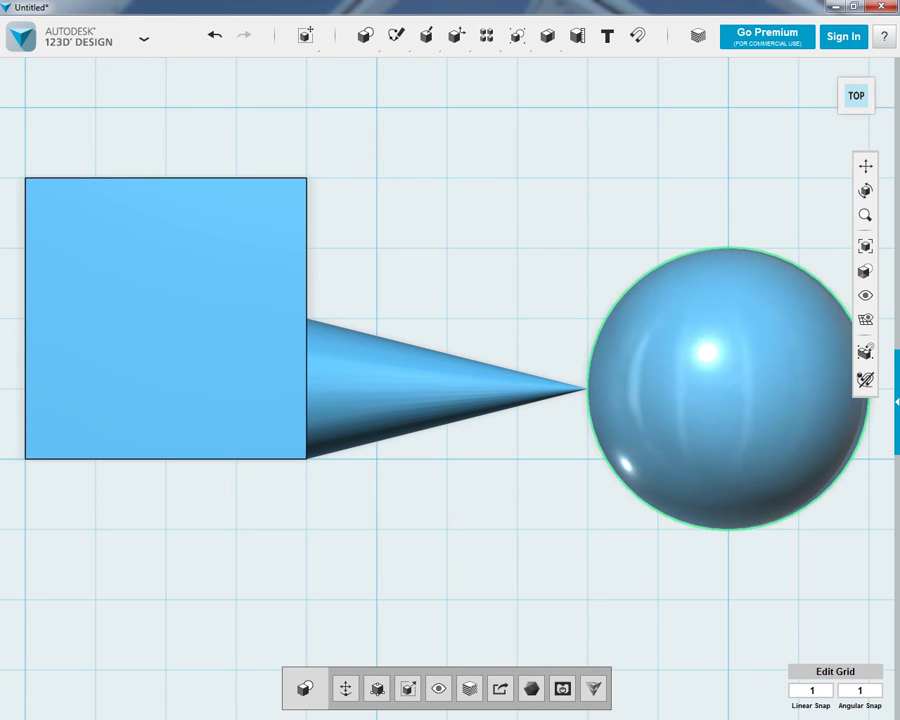
Step: Insert a cylinder farther back on the grid and place a cone with radius 10 and height 20 off-centre on its top face
{"action": "right_click_drag", "start_coordinate": [480, 540], "coordinate": [590, 435]}
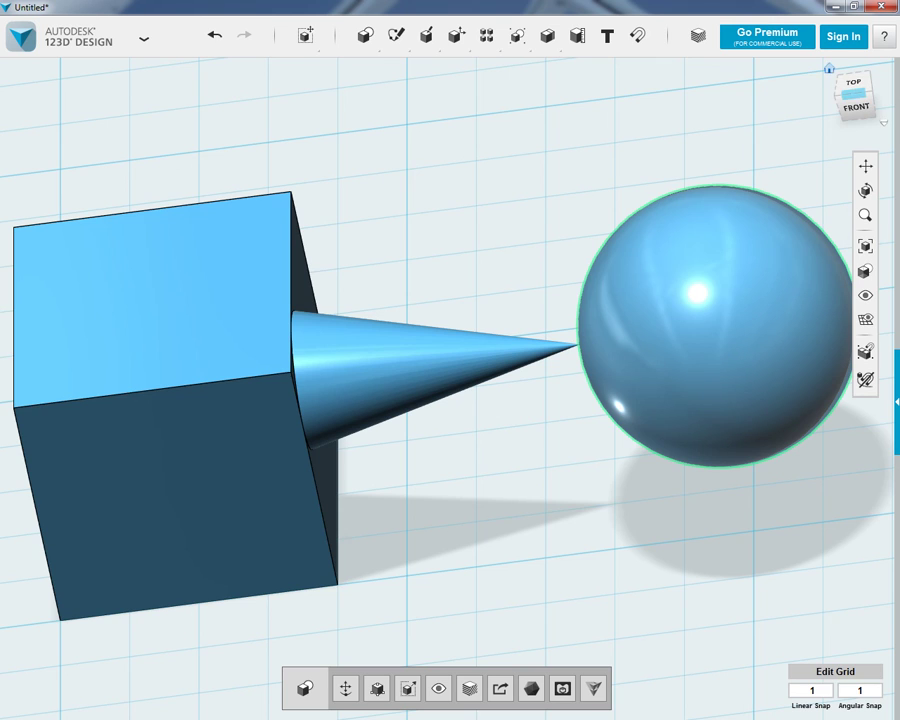
{"action": "left_click", "coordinate": [829, 68]}
{"action": "mouse_move", "coordinate": [365, 36]}
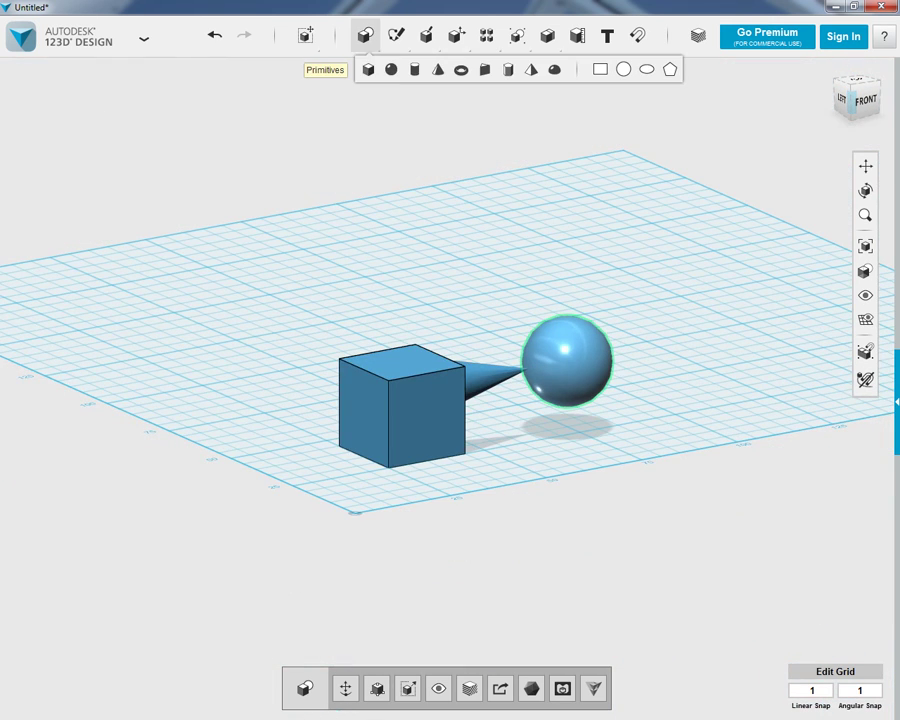
{"action": "left_click", "coordinate": [415, 69]}
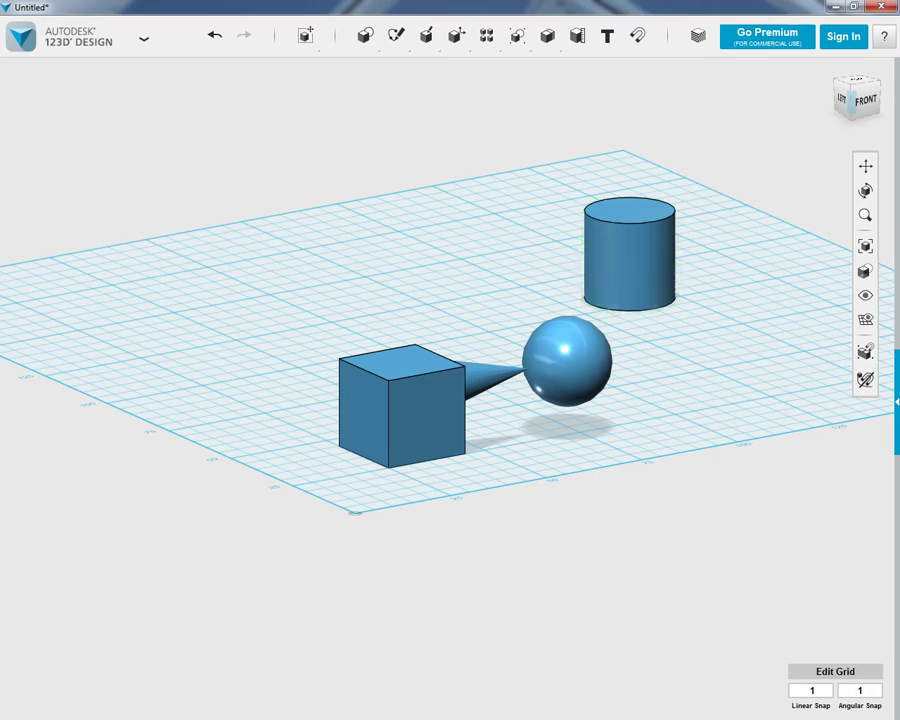
{"action": "mouse_move", "coordinate": [364, 36]}
{"action": "left_click", "coordinate": [438, 69]}
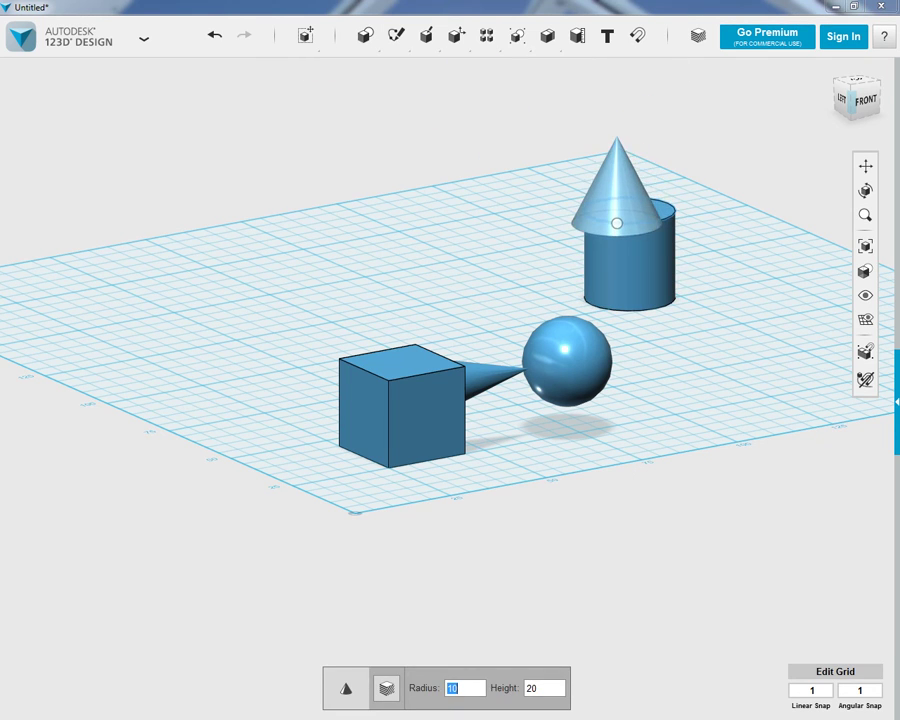
{"action": "left_click", "coordinate": [624, 210]}
Step: Insert a second sphere with radius 10 against the front side of the cylinder
{"action": "mouse_move", "coordinate": [426, 36]}
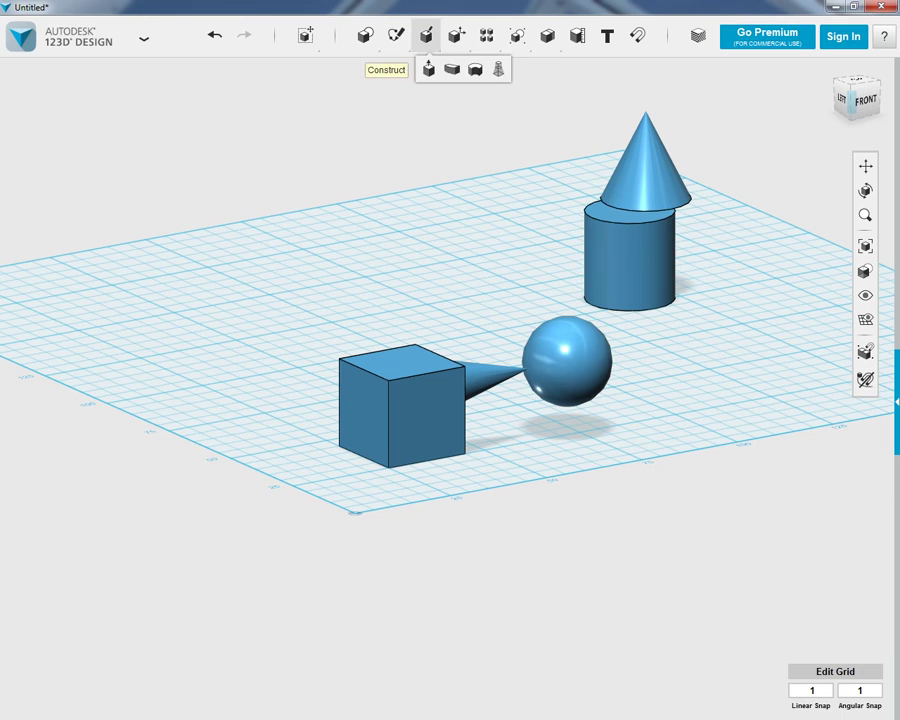
{"action": "mouse_move", "coordinate": [364, 36]}
{"action": "left_click", "coordinate": [396, 66]}
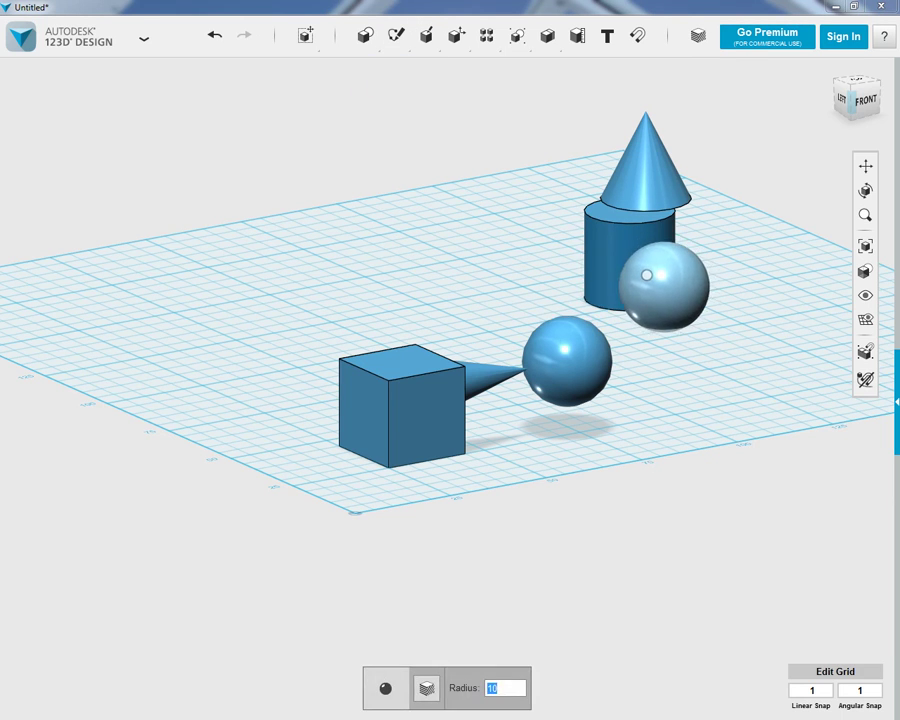
{"action": "left_click", "coordinate": [647, 275]}
Step: Examine how the second sphere and cone sit against the cylinder and the grid from several angles
{"action": "right_click_drag", "start_coordinate": [400, 400], "coordinate": [520, 355]}
{"action": "scroll", "coordinate": [389, 316], "scroll_direction": "up", "scroll_amount": 4}
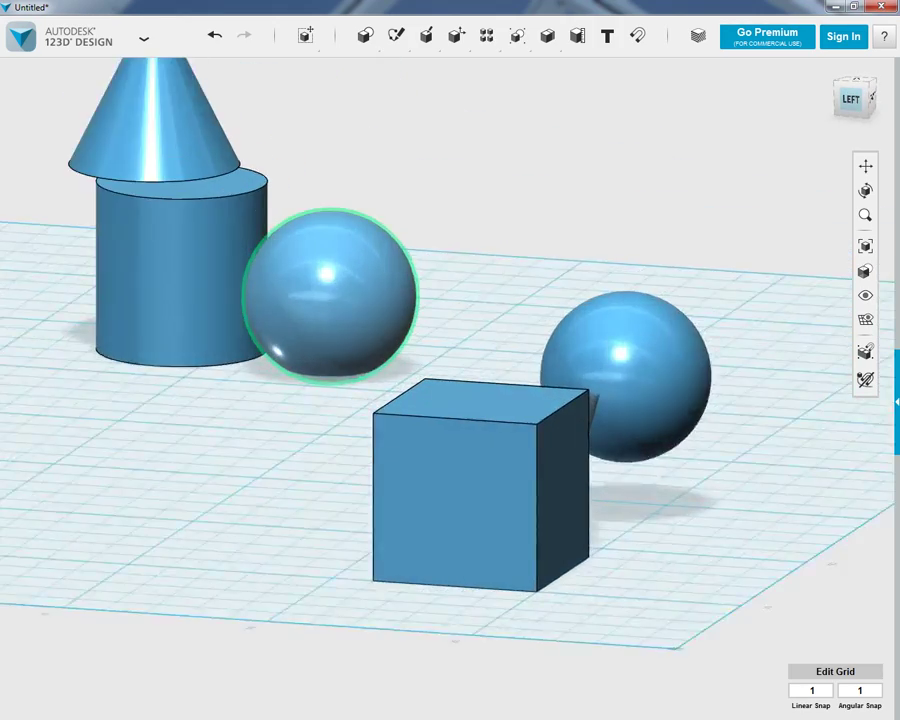
{"action": "scroll", "coordinate": [389, 316], "scroll_direction": "up", "scroll_amount": 3}
{"action": "right_click_drag", "start_coordinate": [389, 316], "coordinate": [426, 284]}
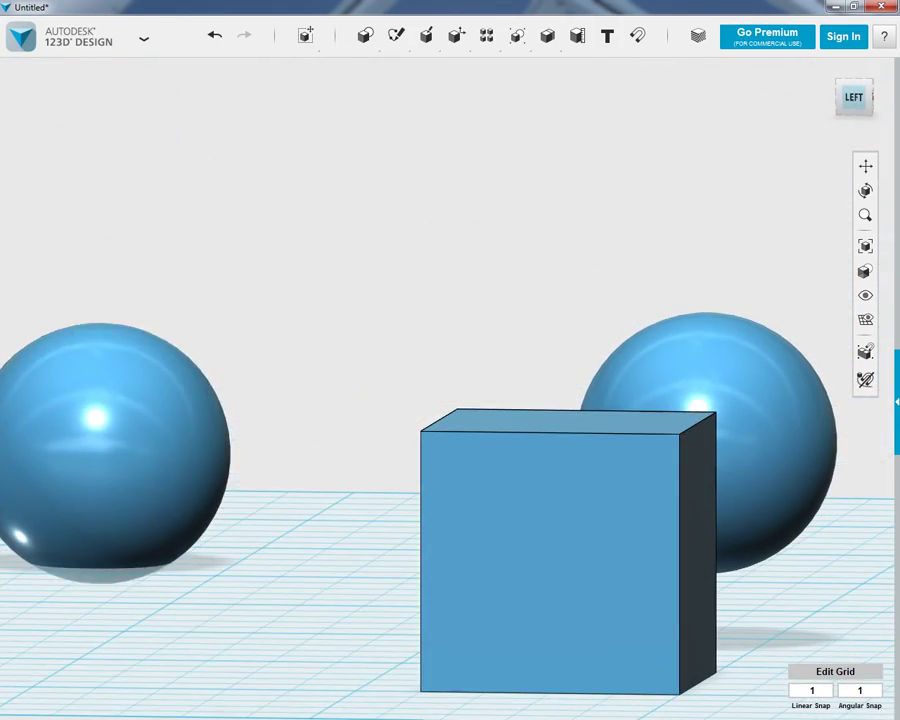
{"action": "right_click_drag", "start_coordinate": [110, 370], "coordinate": [70, 440]}
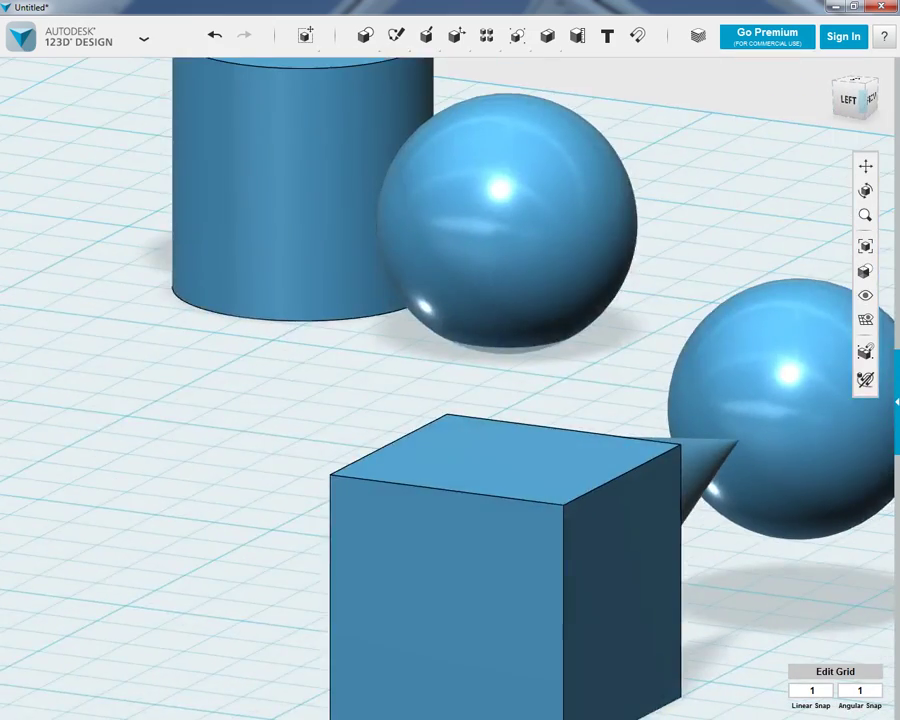
{"action": "scroll", "coordinate": [394, 329], "scroll_direction": "down", "scroll_amount": 6}
{"action": "right_click_drag", "start_coordinate": [394, 329], "coordinate": [270, 395]}
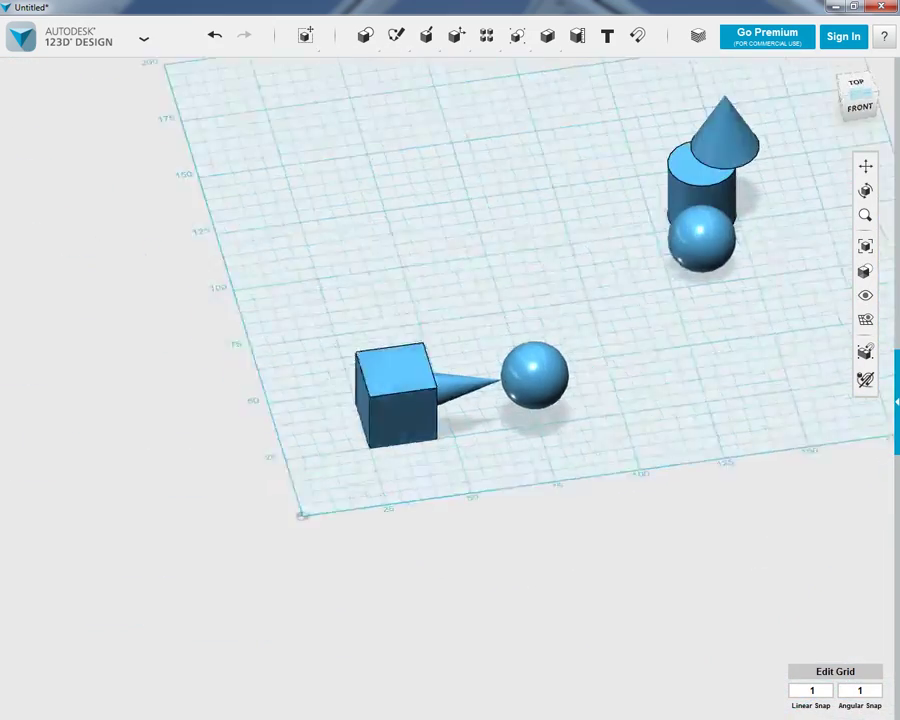
Step: Select the sphere beside the cylinder for moving, in the orthographic top view
{"action": "left_click", "coordinate": [856, 87]}
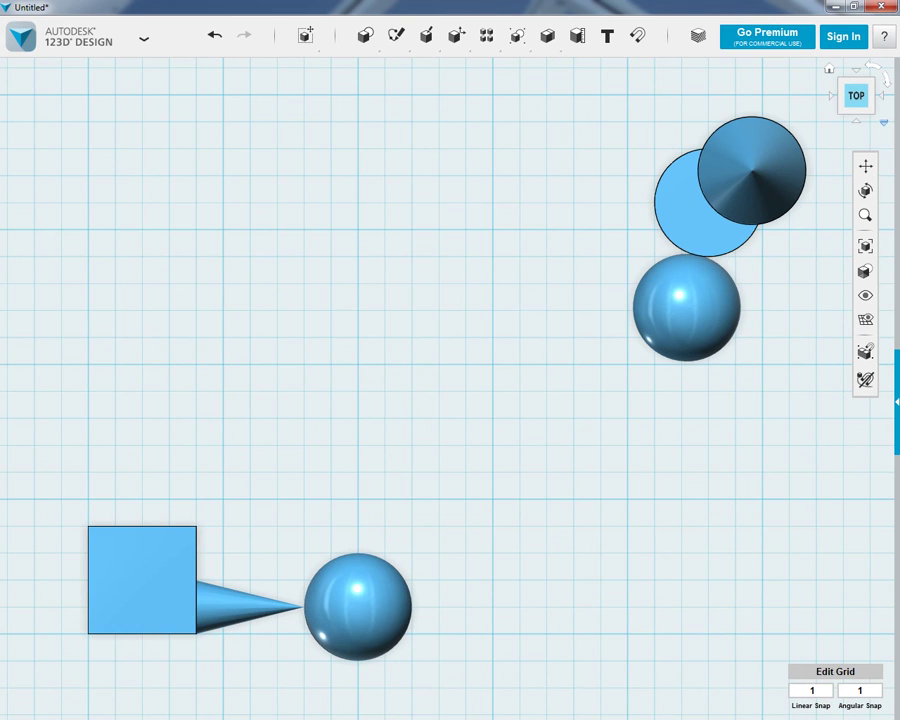
{"action": "left_click", "coordinate": [884, 123]}
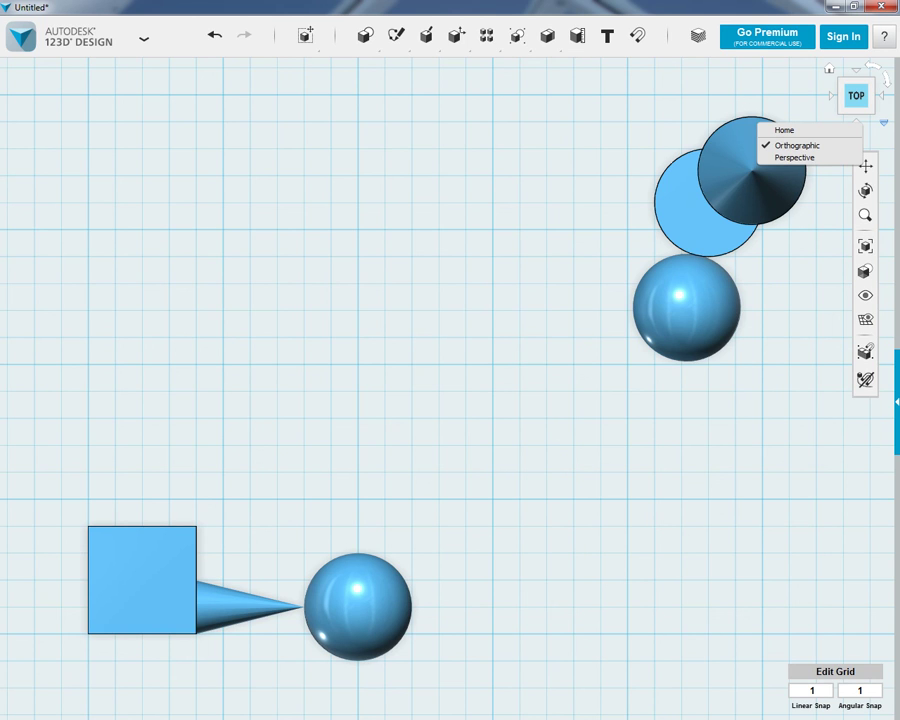
{"action": "left_click", "coordinate": [686, 307]}
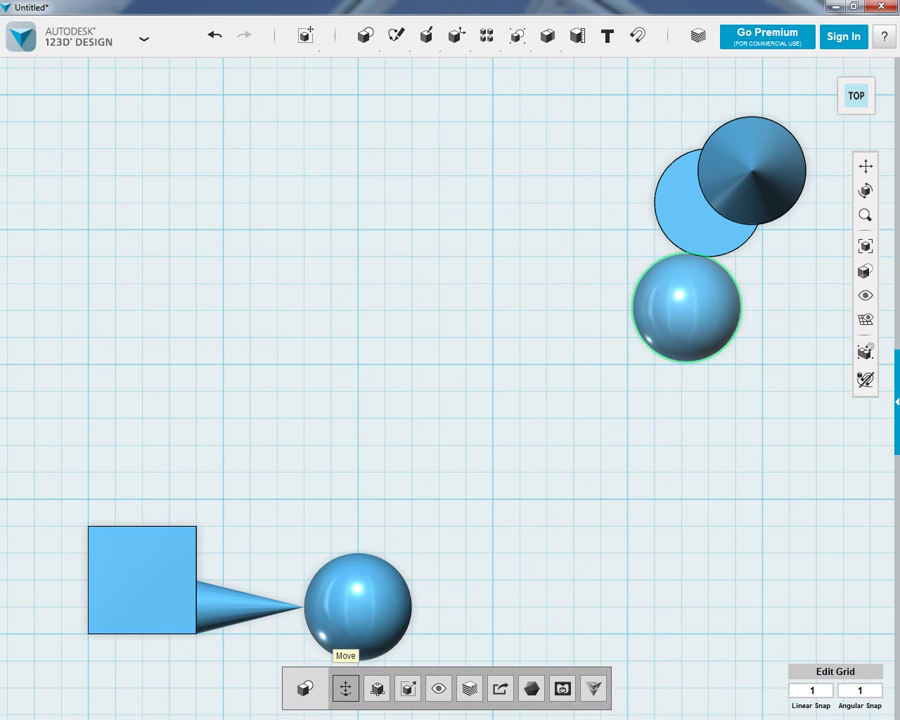